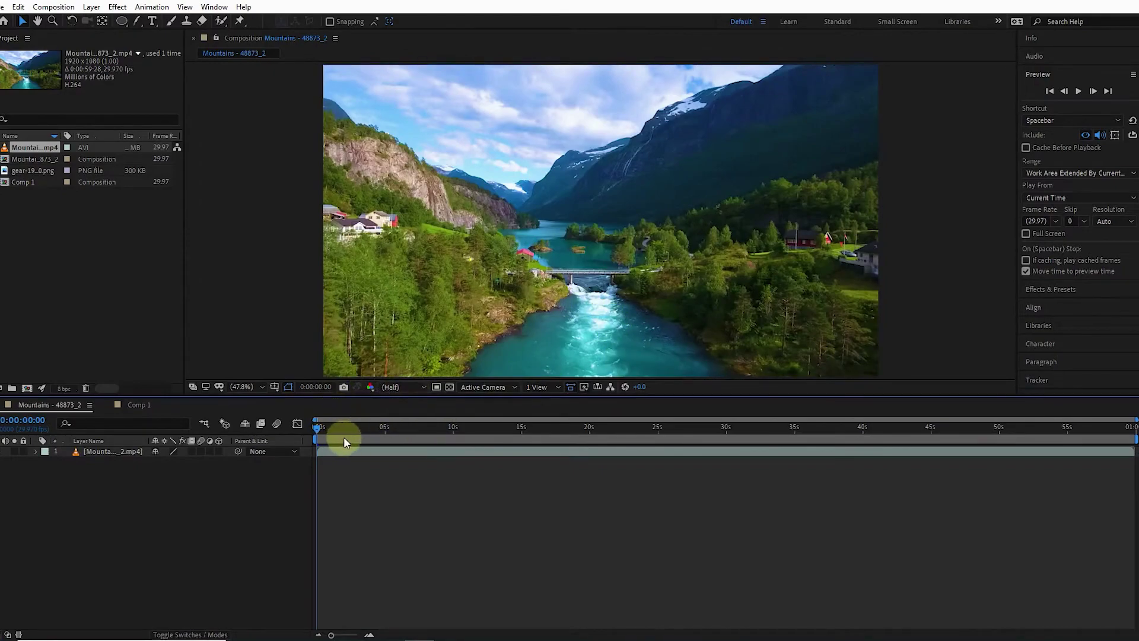
Start playback of the Mountains - 48873_2 composition preview
key(space)
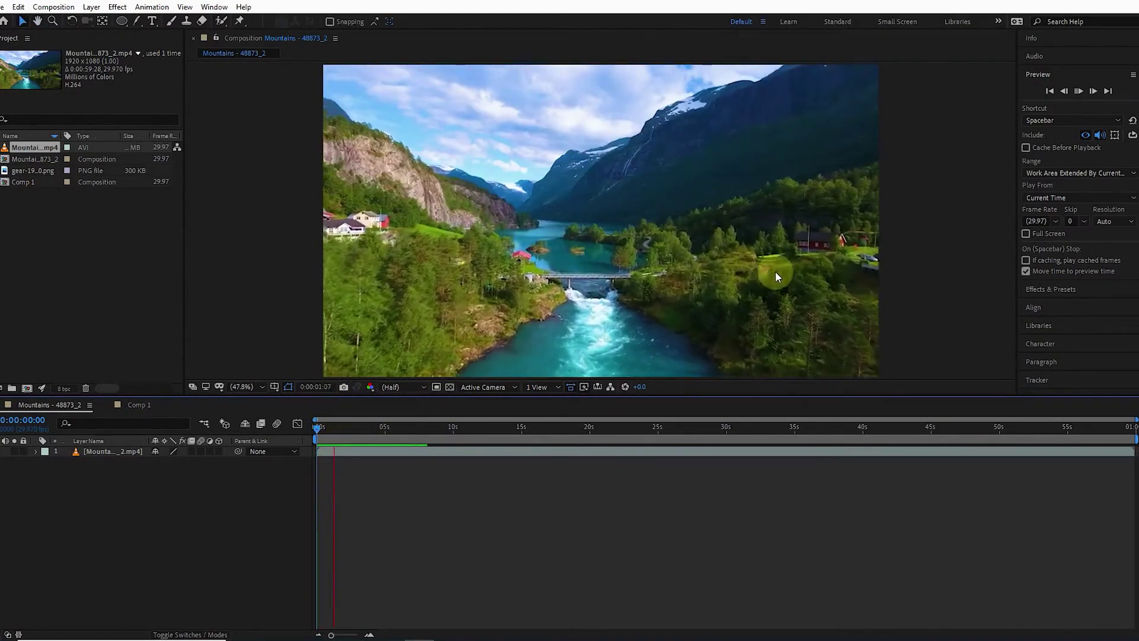
Stop the preview, scrub back to the start, and reveal the mountain layer's Position property
click(392, 429)
drag(386, 429, 309, 429)
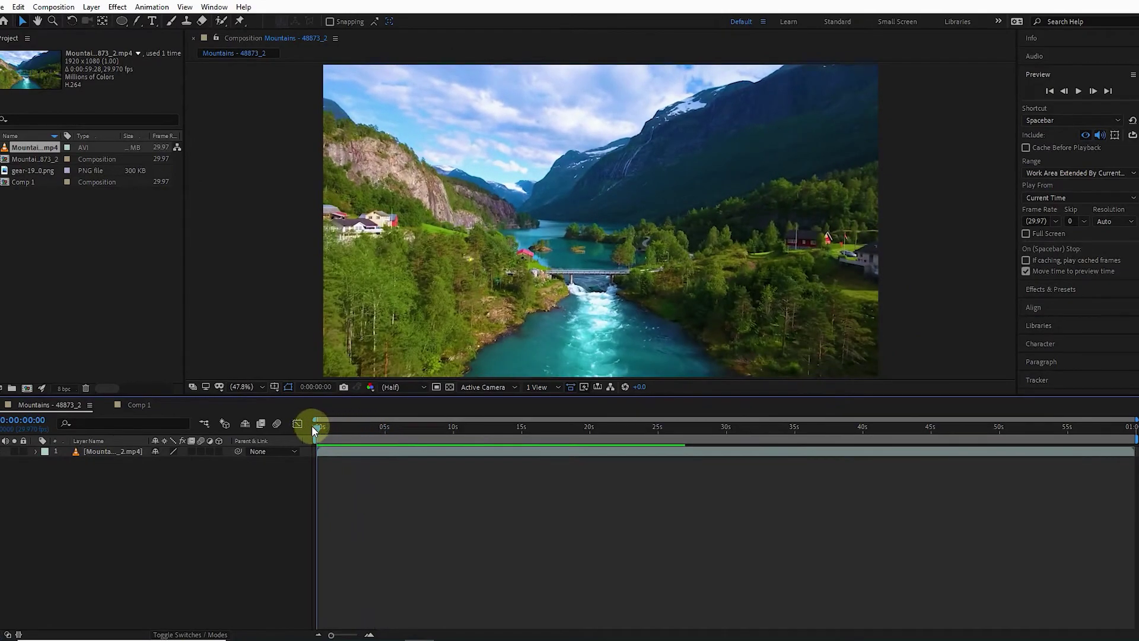
click(100, 453)
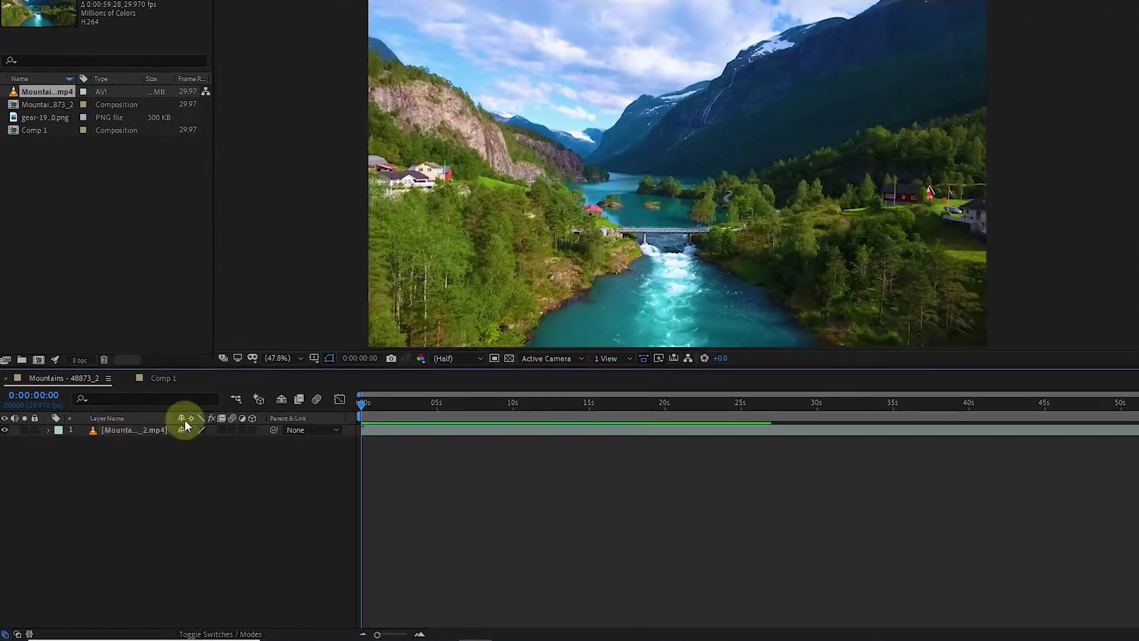
key(p)
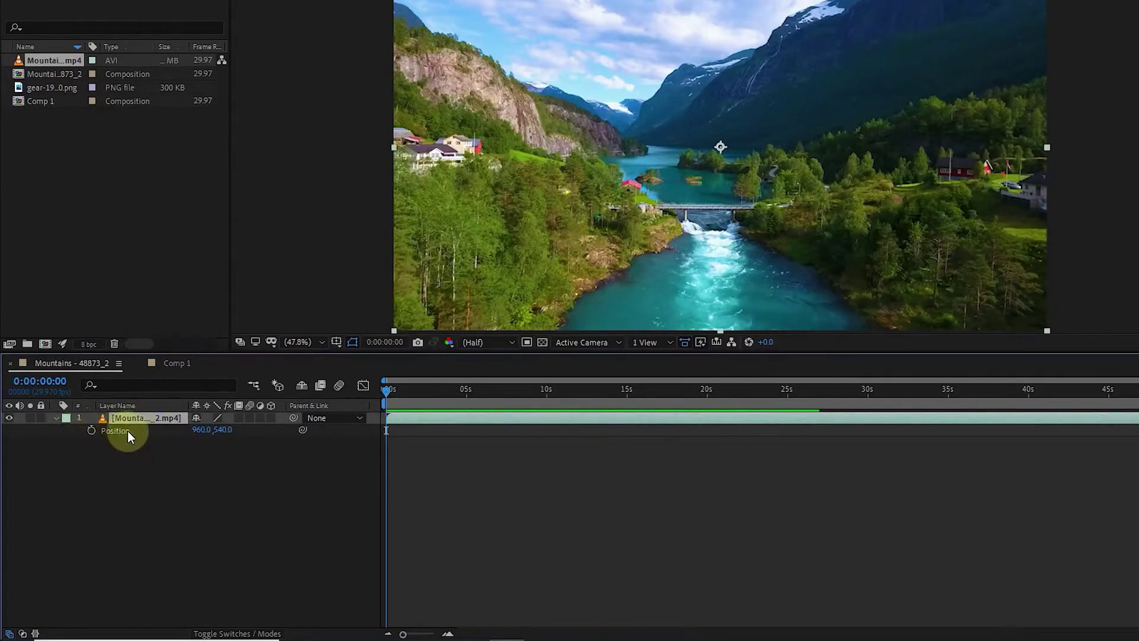
Add a Position expression, remove it again, and leave Position selected at 960.0, 540.0
alt+click(91, 428)
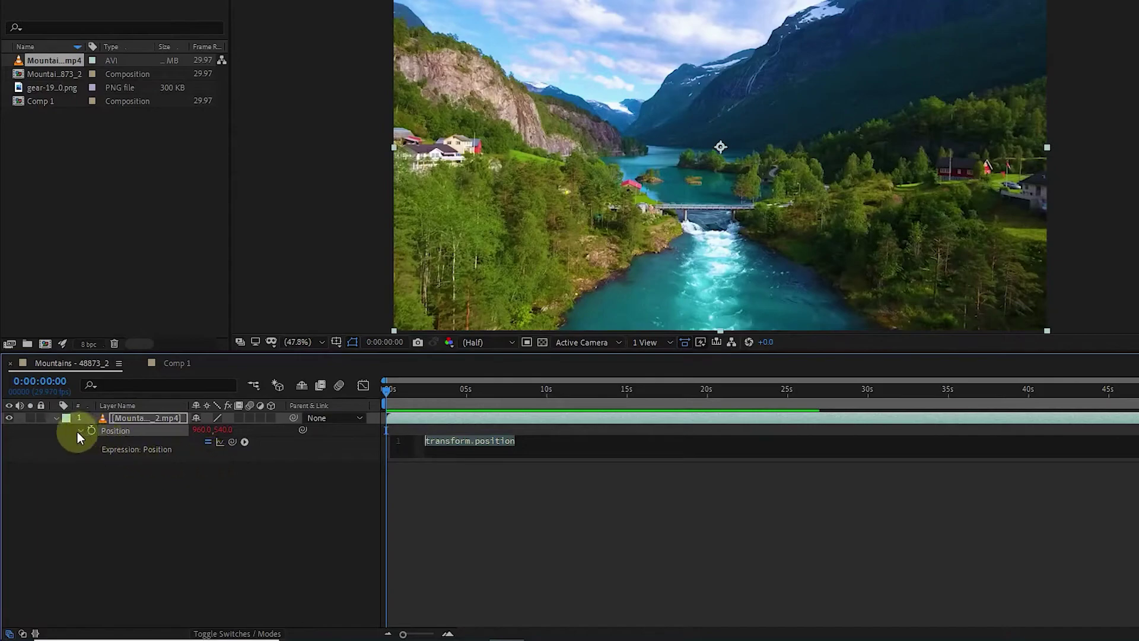
key(BackSpace)
click(147, 493)
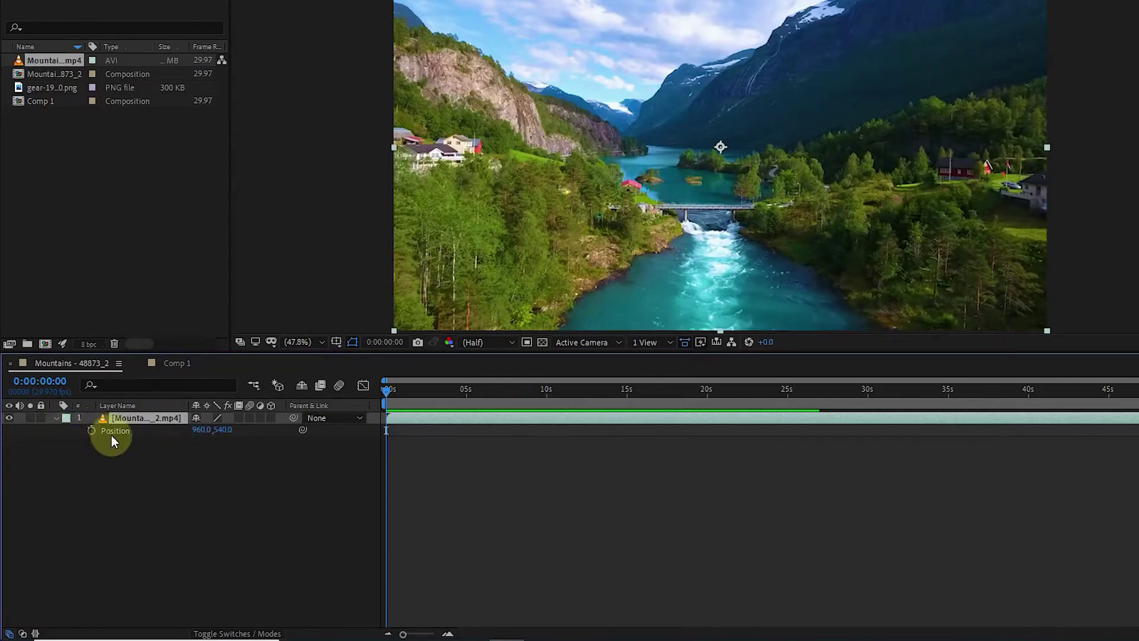
click(116, 432)
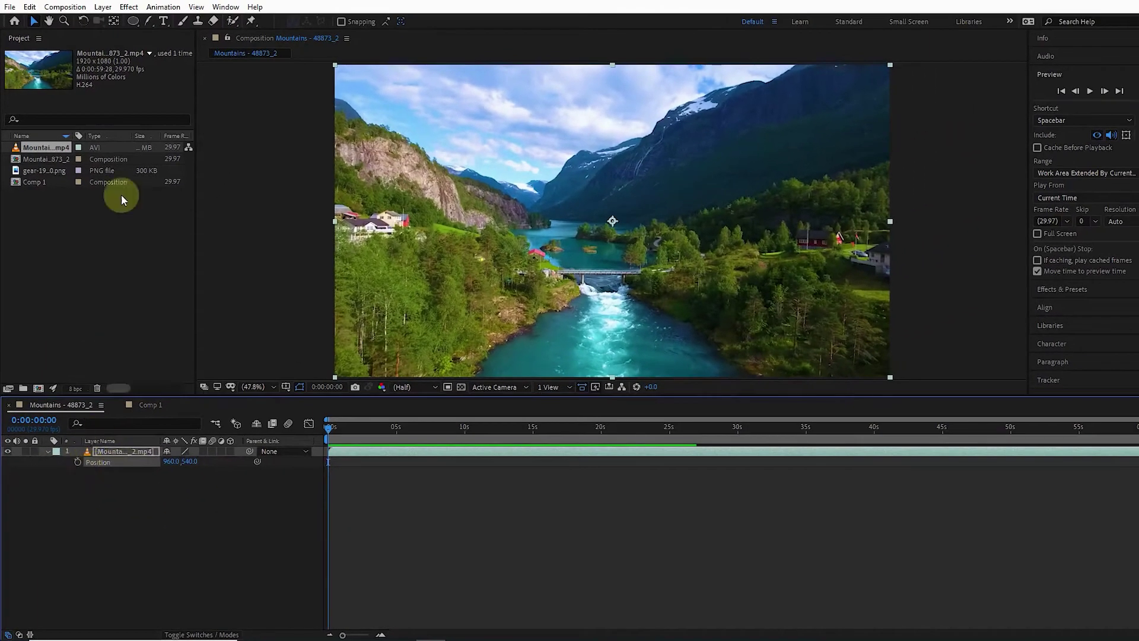
Add a transform.position expression to the clip's Position from the Animation menu
click(157, 9)
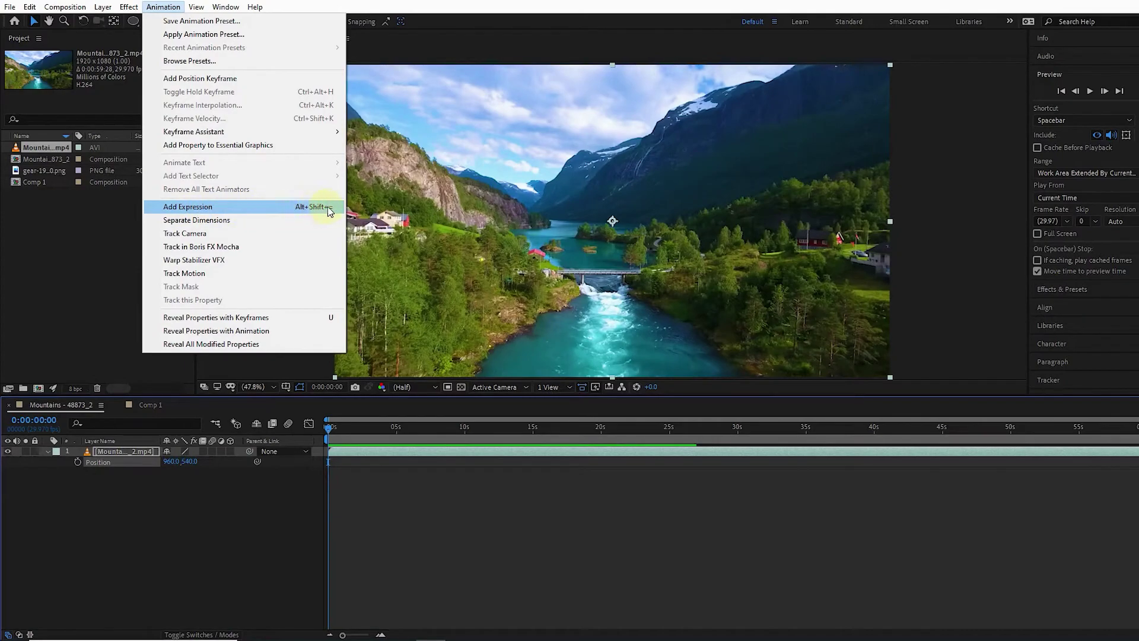
click(184, 211)
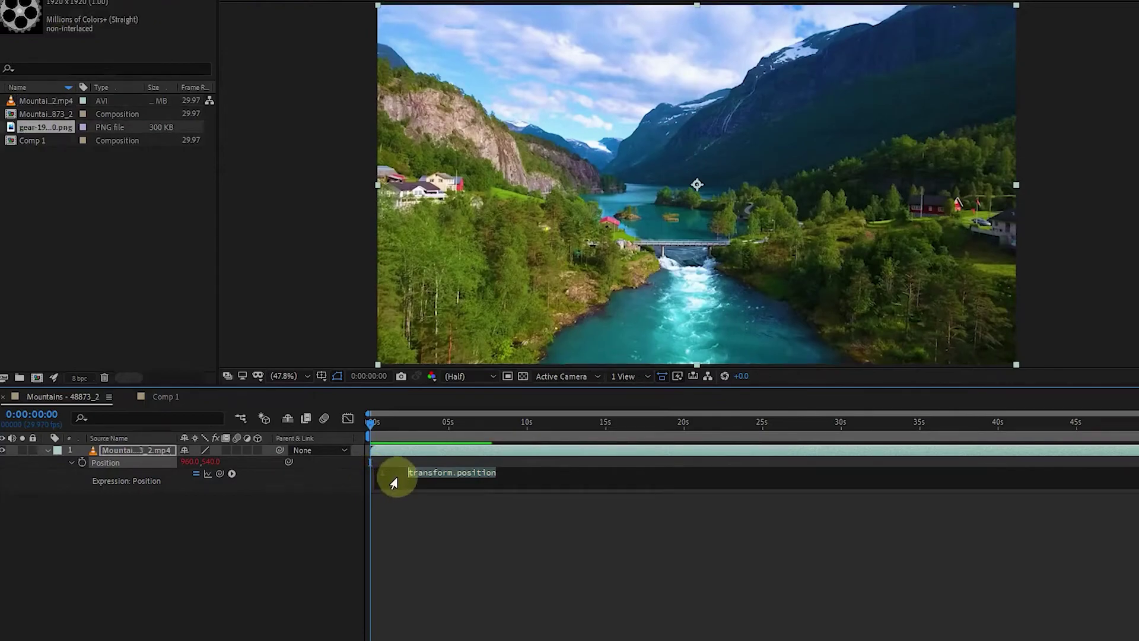
Replace transform.position with wiggle(5,10) using the wiggle() autocomplete
key(BackSpace)
text(w)
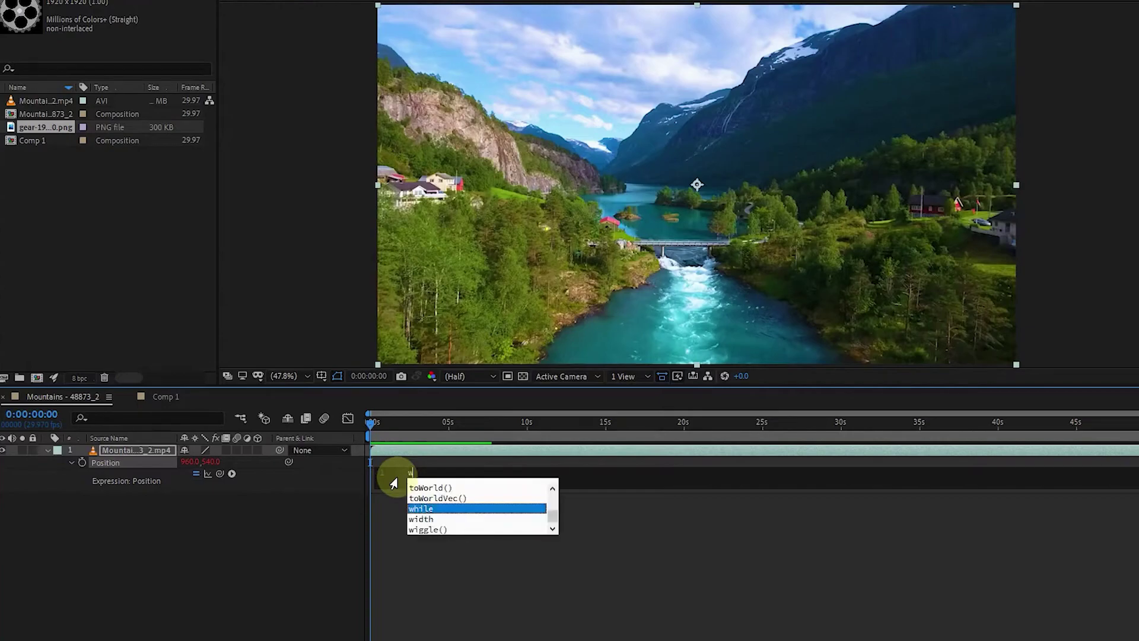
text(ig)
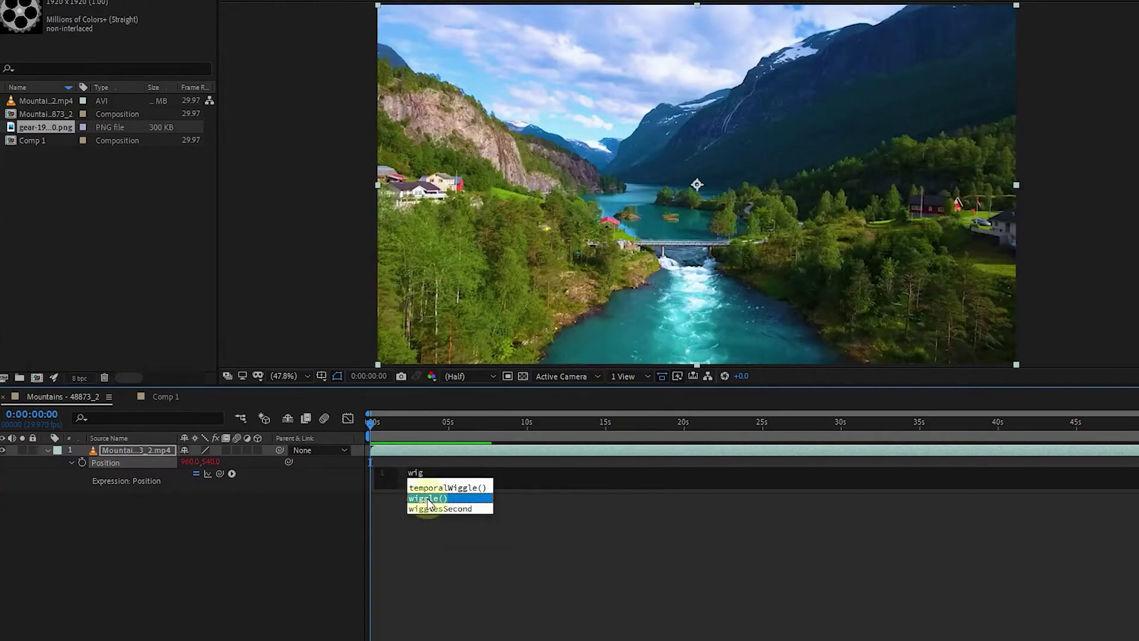
click(425, 500)
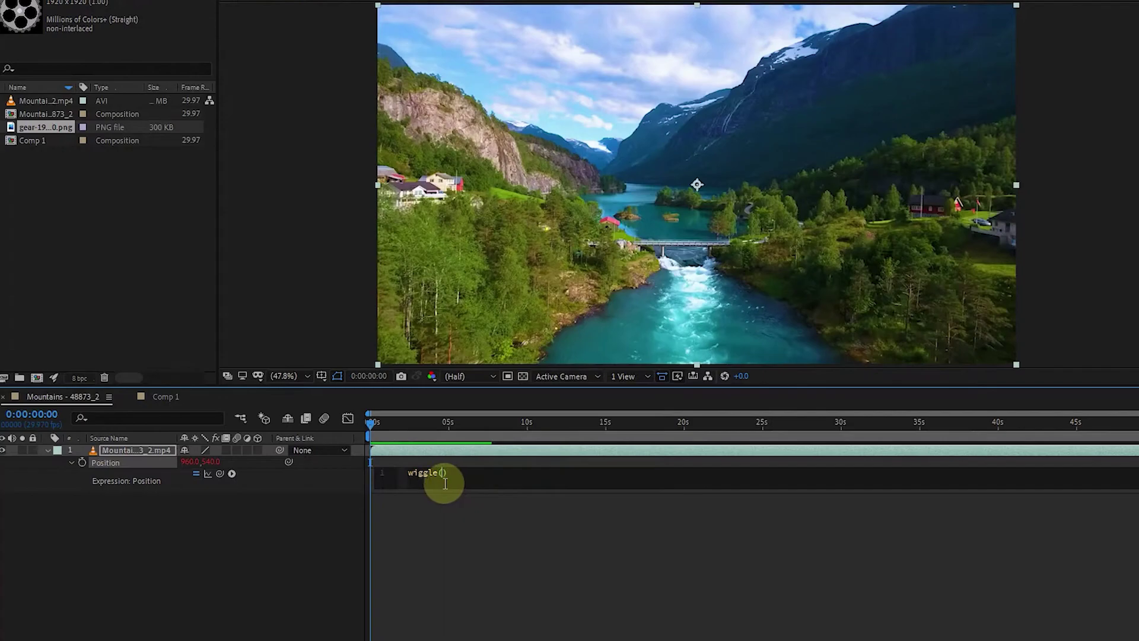
click(442, 483)
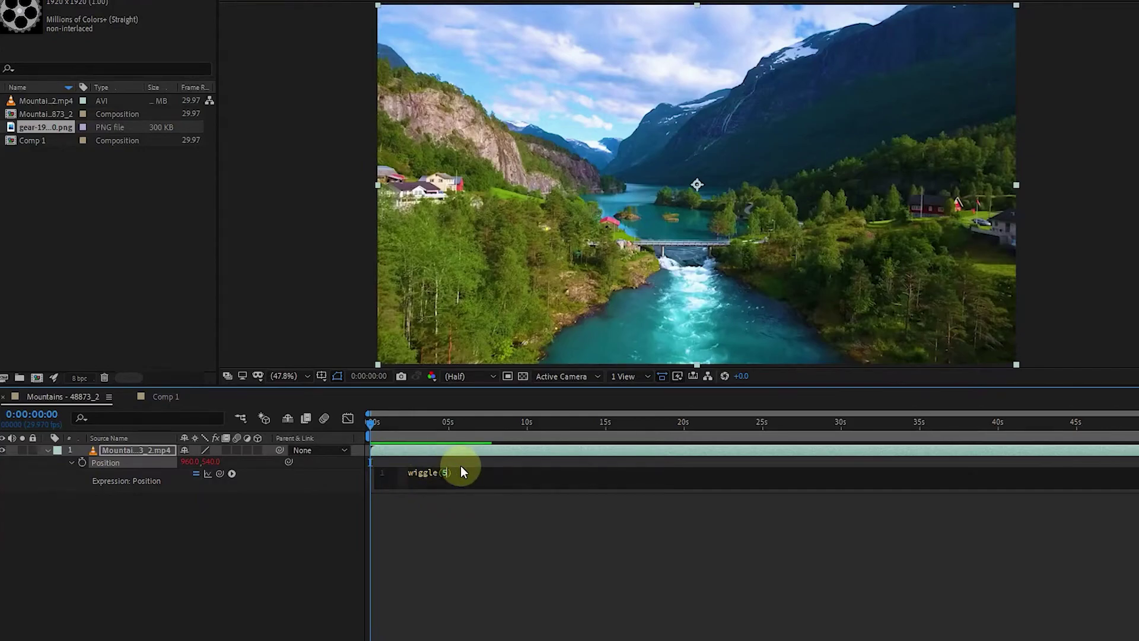
text(,10)
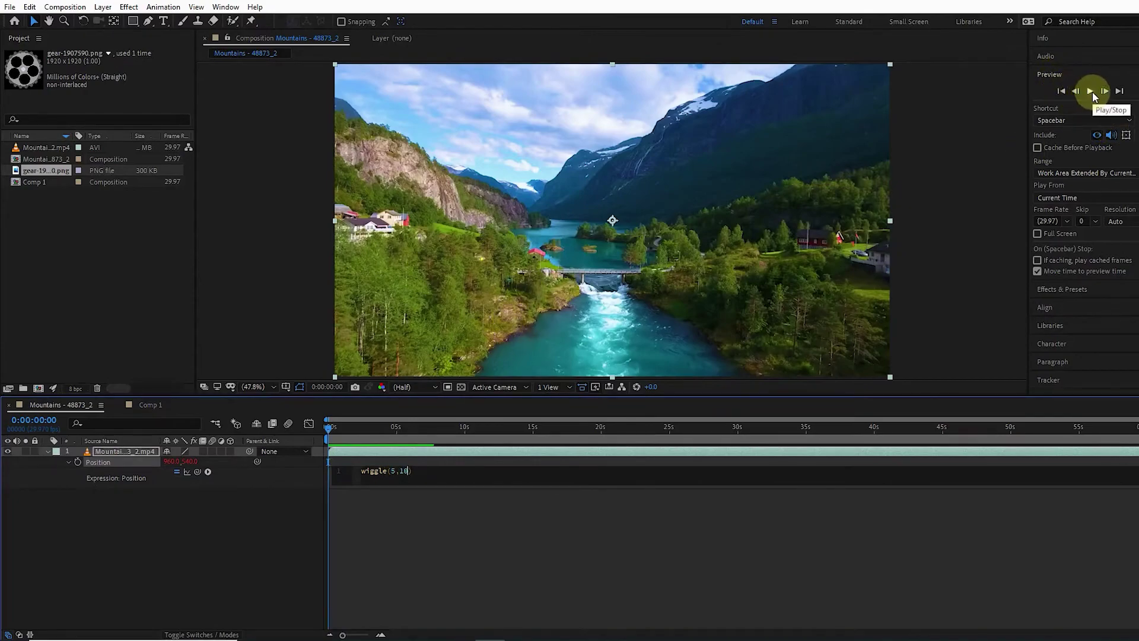
Play the preview to watch the wiggle(5,10) shake on the river clip
click(1091, 91)
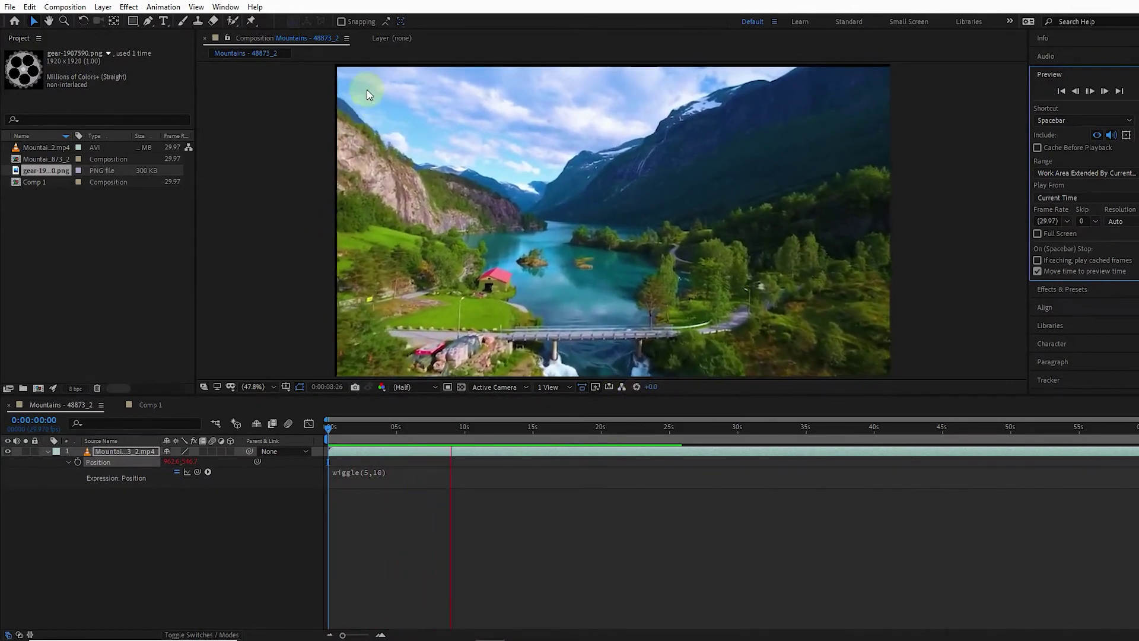
Stop the preview and drag the footage layer's corner to scale it beyond the frame
click(1091, 90)
scroll(714, 206, down, 2)
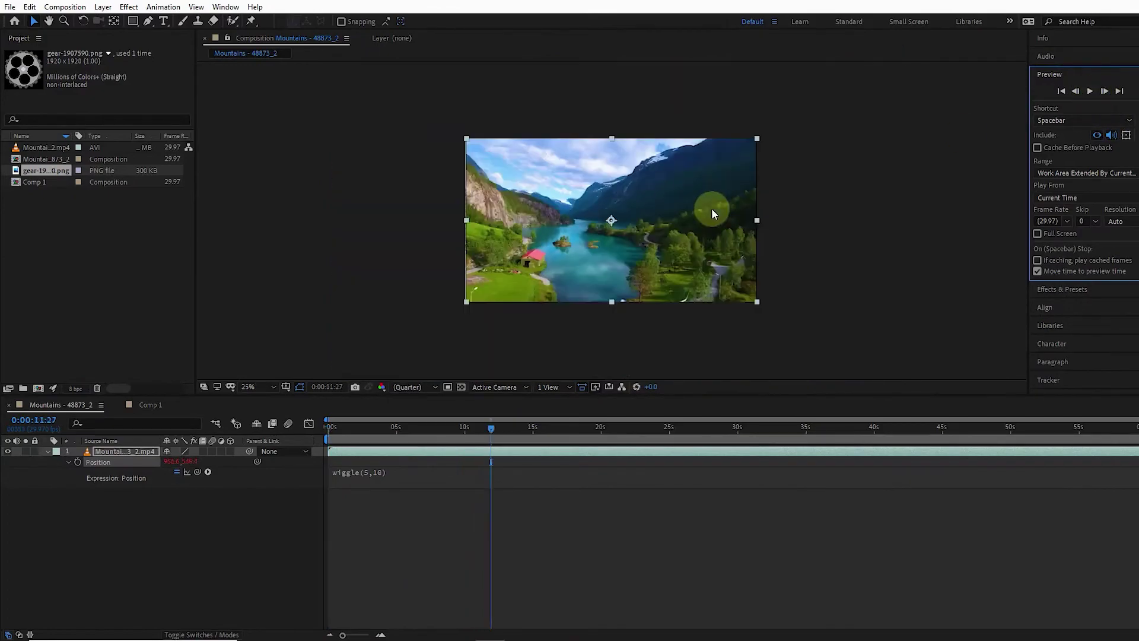
click(756, 302)
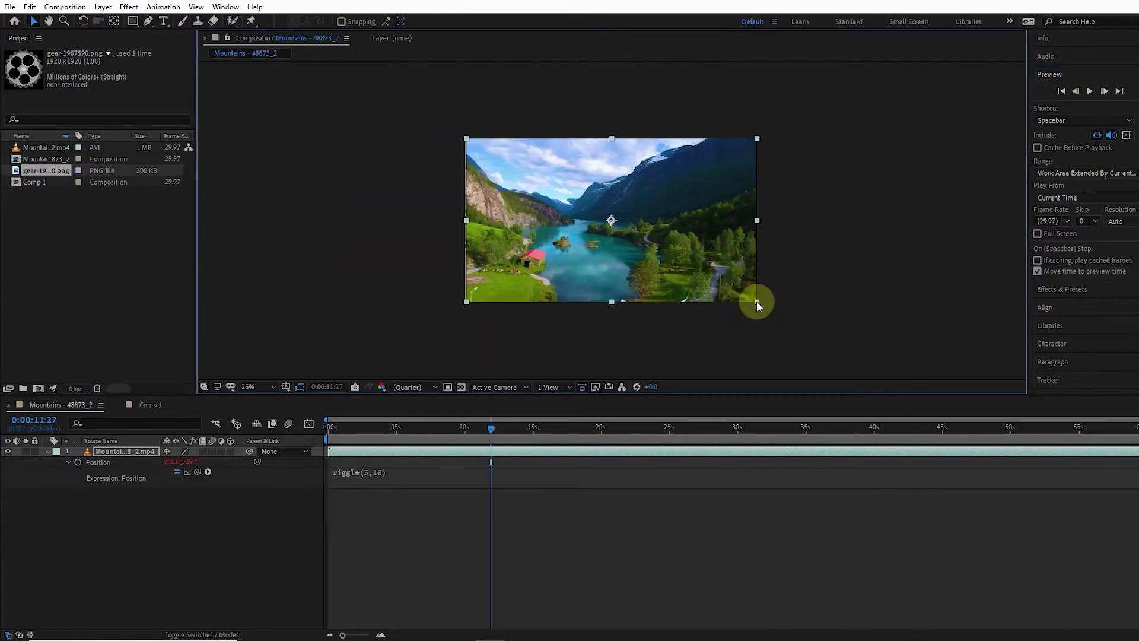
drag(756, 304, 763, 312)
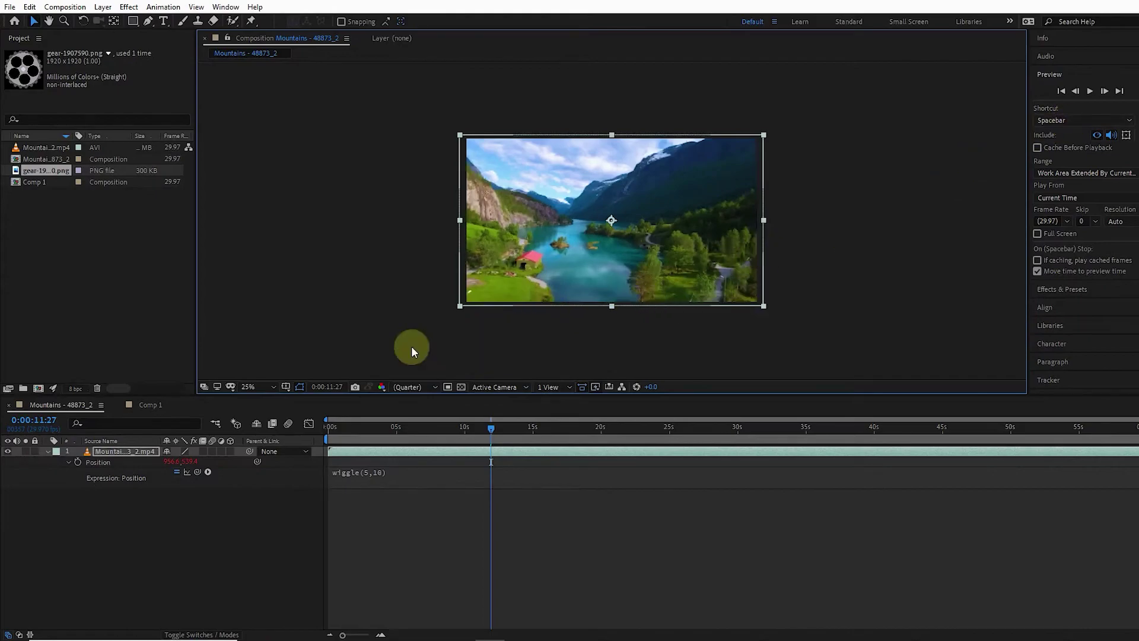
Set viewer magnification to Fit and preview the scaled wiggling footage
click(272, 386)
click(256, 415)
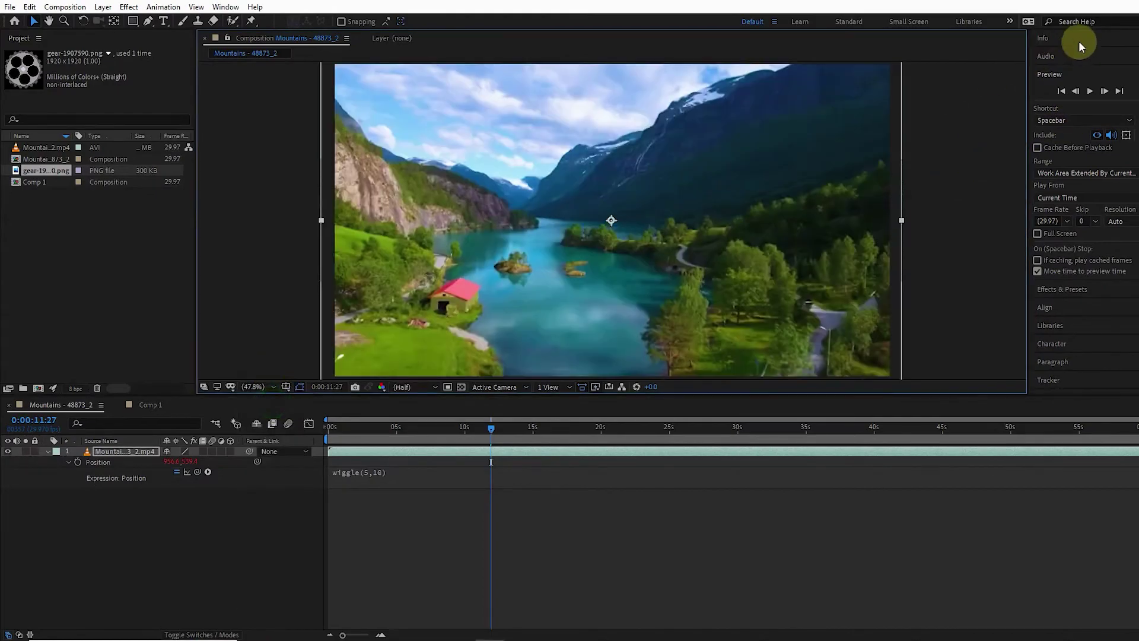
click(1090, 91)
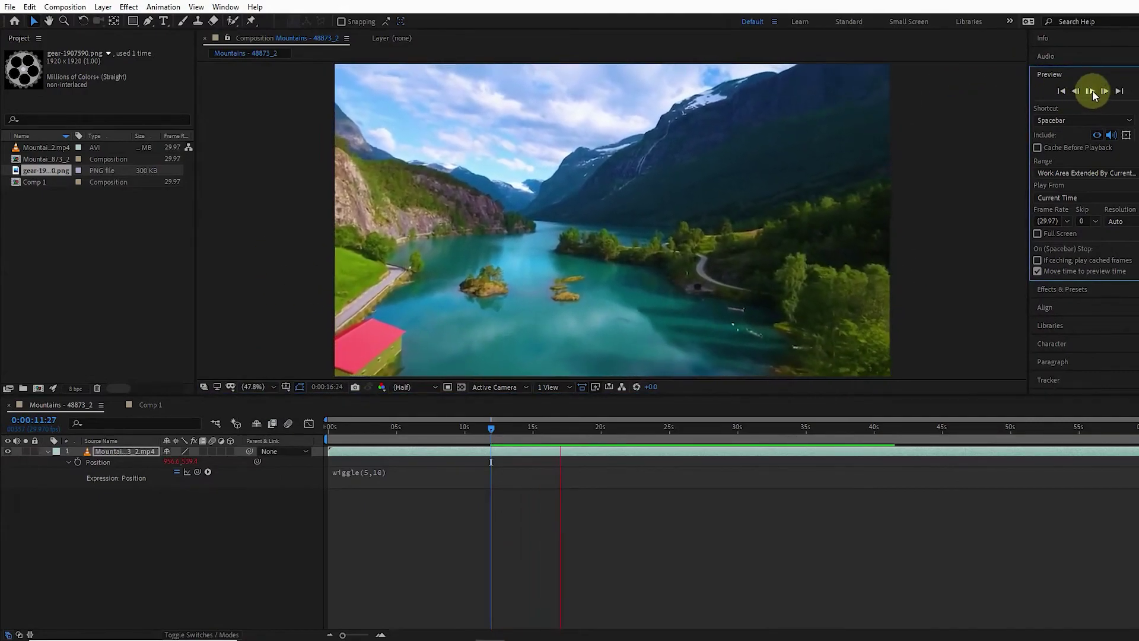
Stop playback, return to the first frame, and change the wiggle values to 6 and 13
click(1093, 91)
click(565, 428)
key(Home)
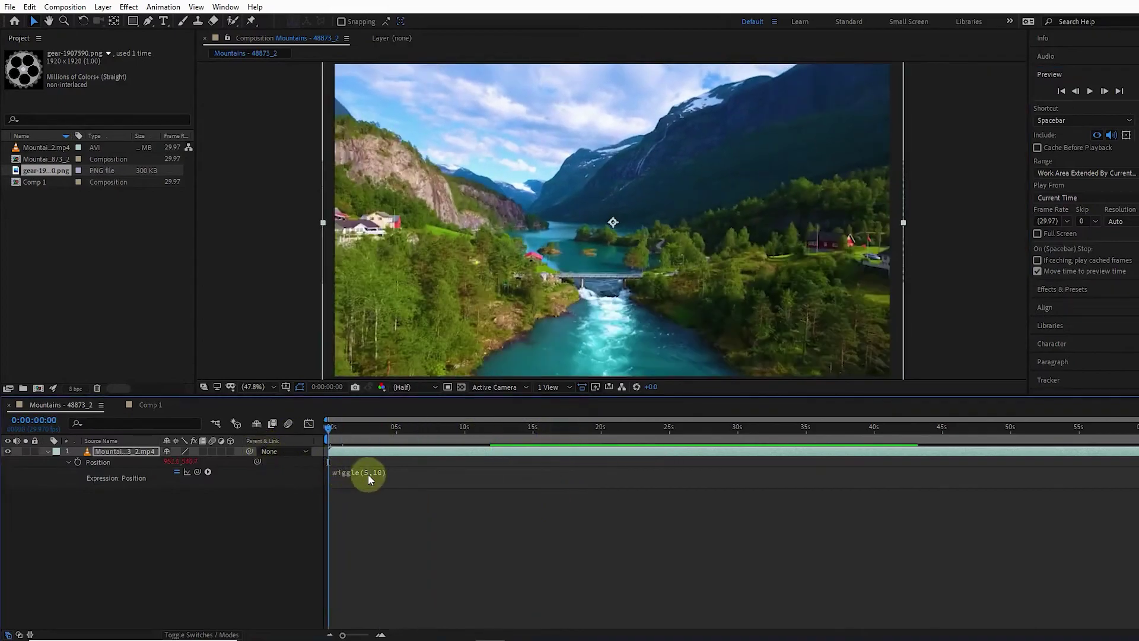
click(368, 473)
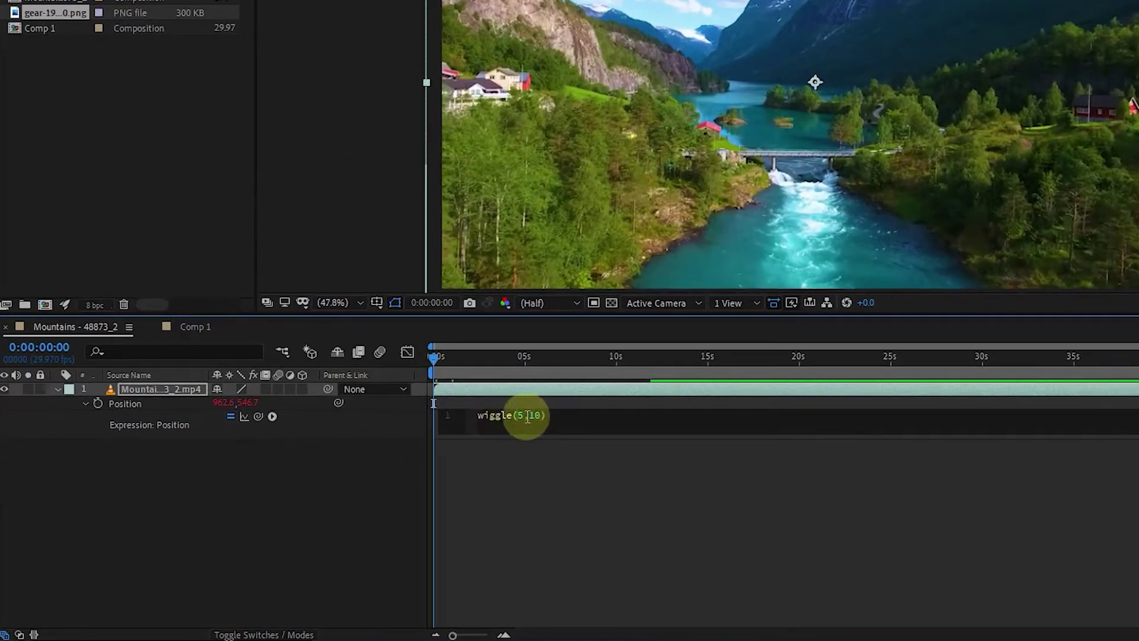
click(518, 416)
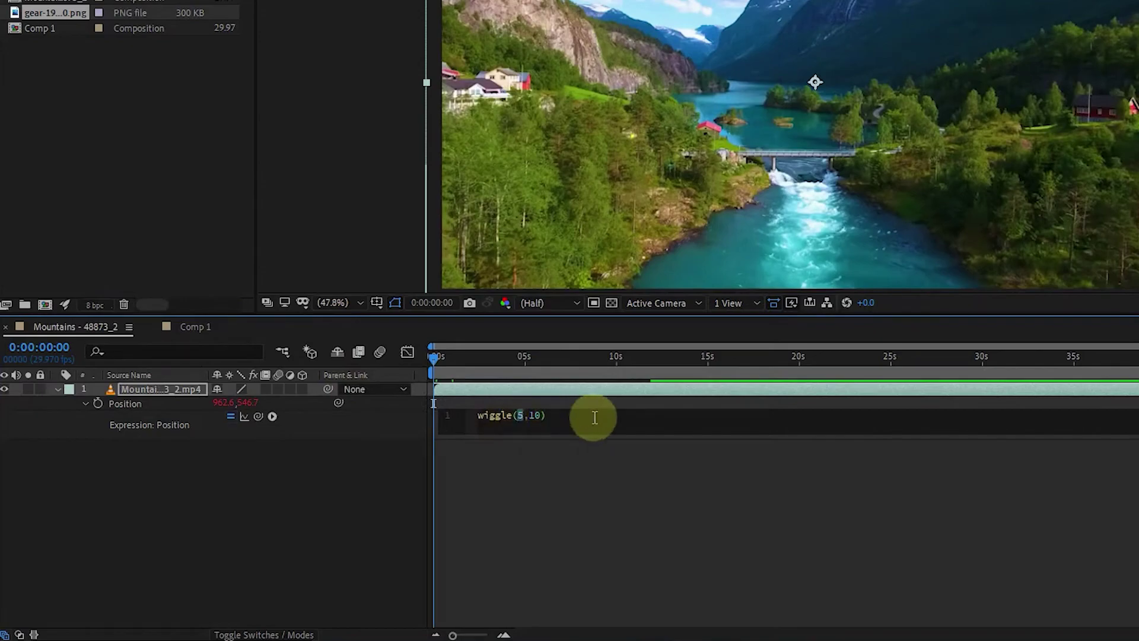
text(6)
click(530, 416)
text(13)
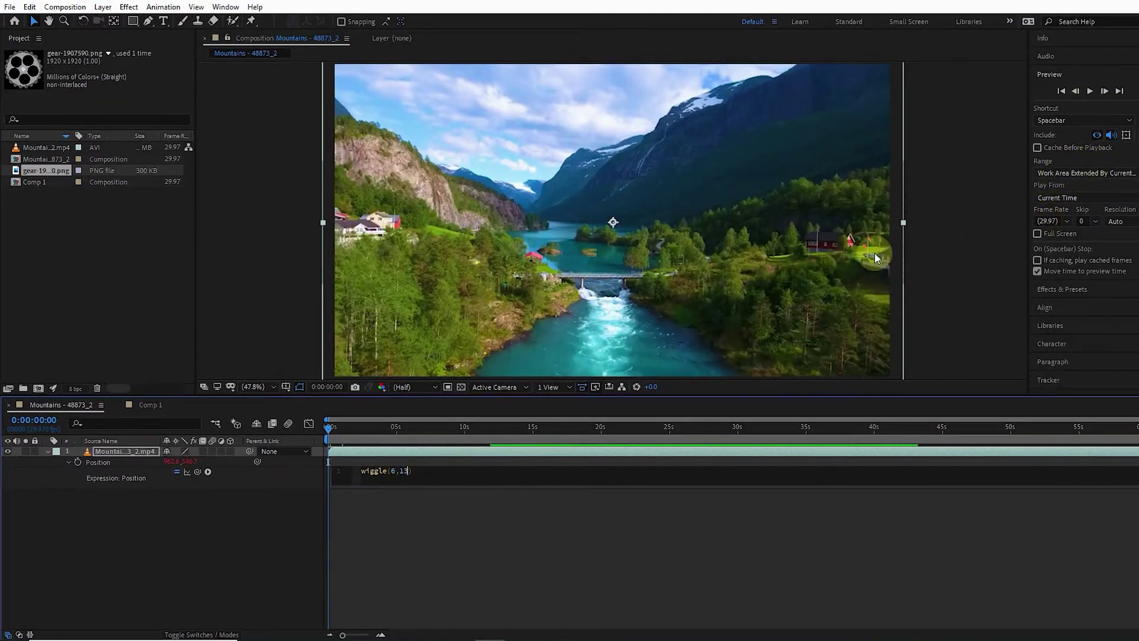
Commit wiggle(6,13), preview the stronger shake, then stop playback
click(351, 508)
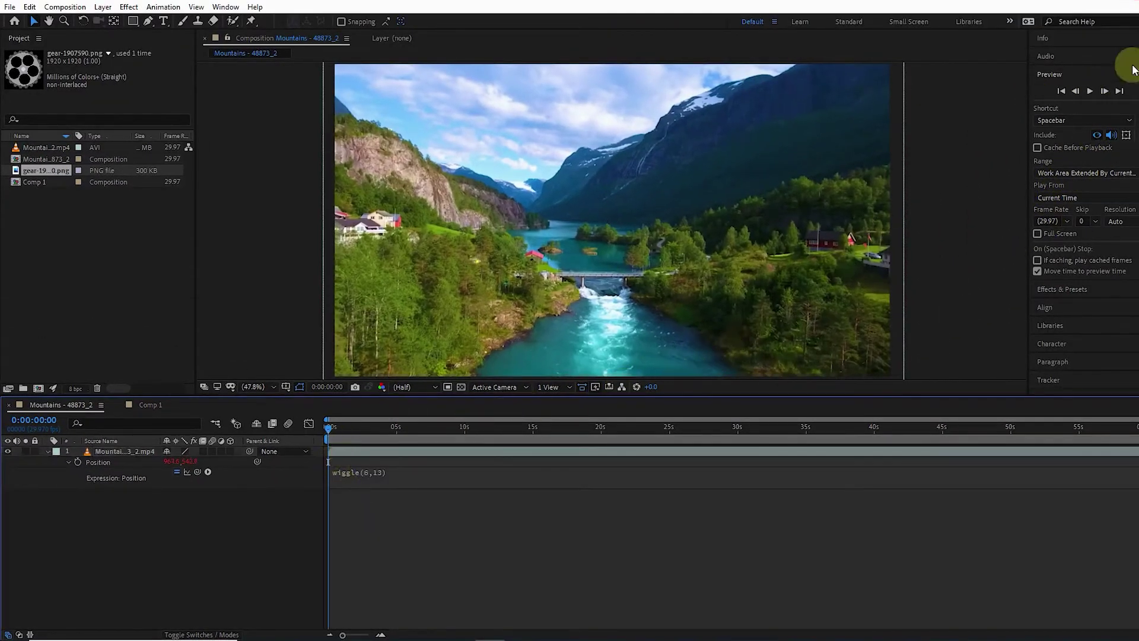
click(1089, 91)
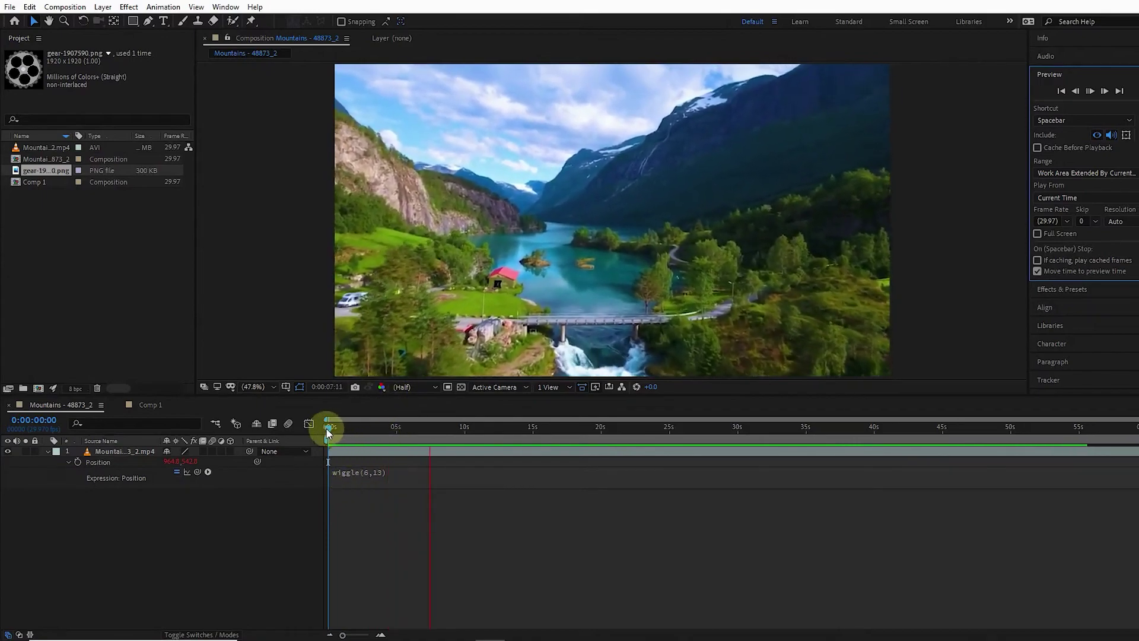
click(326, 428)
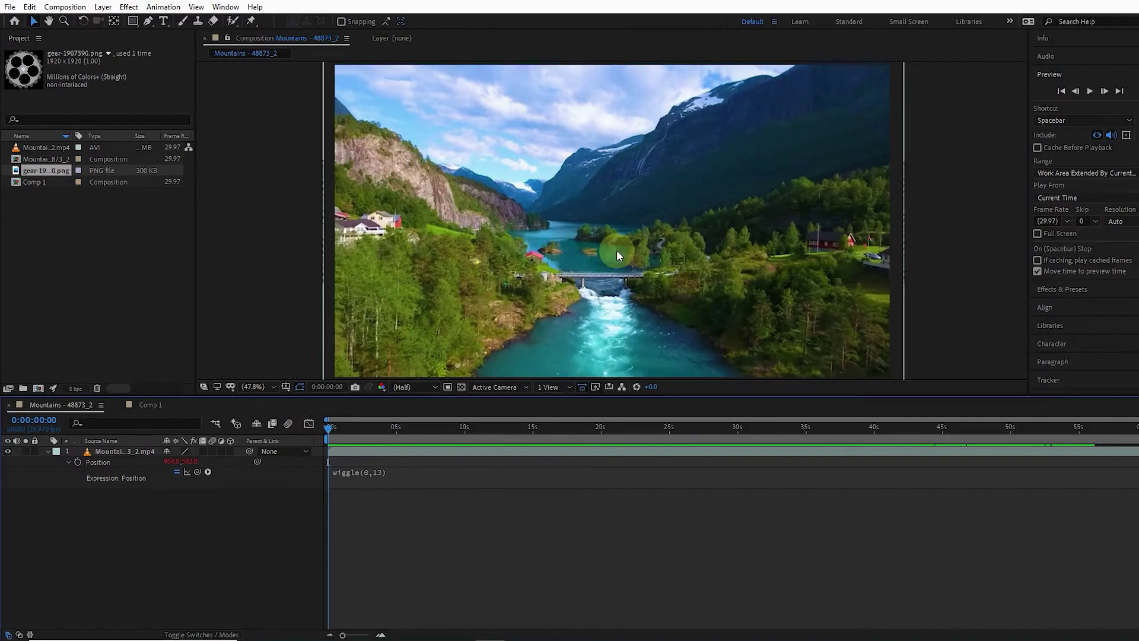
In Comp 1, draw a red circle with the Ellipse Tool right of the gear and nudge it up-right
click(148, 403)
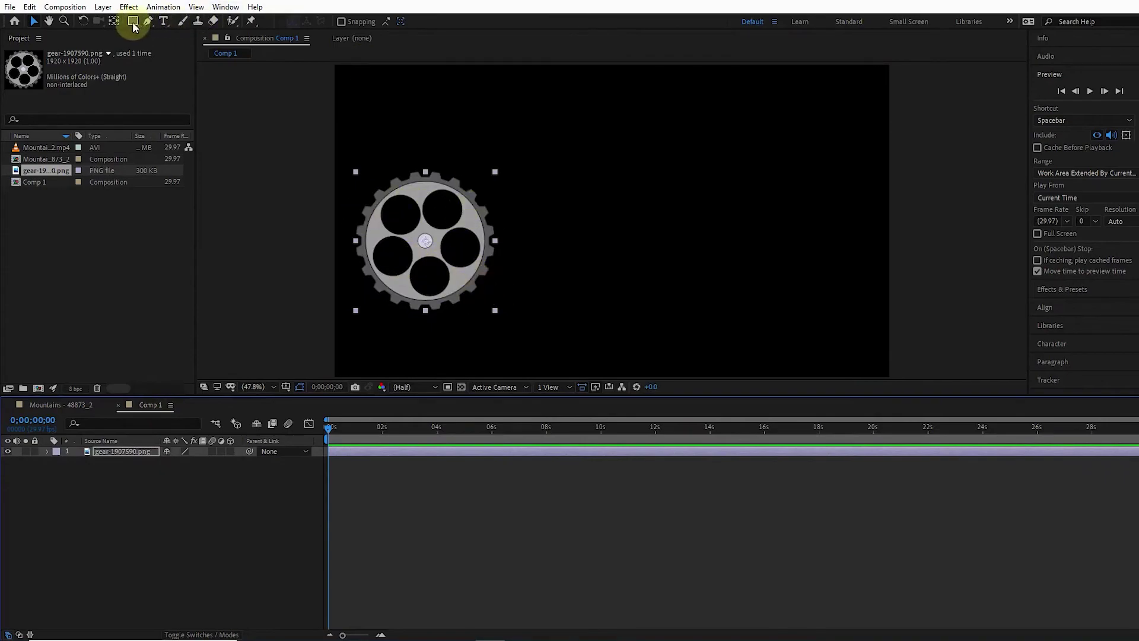
click(173, 507)
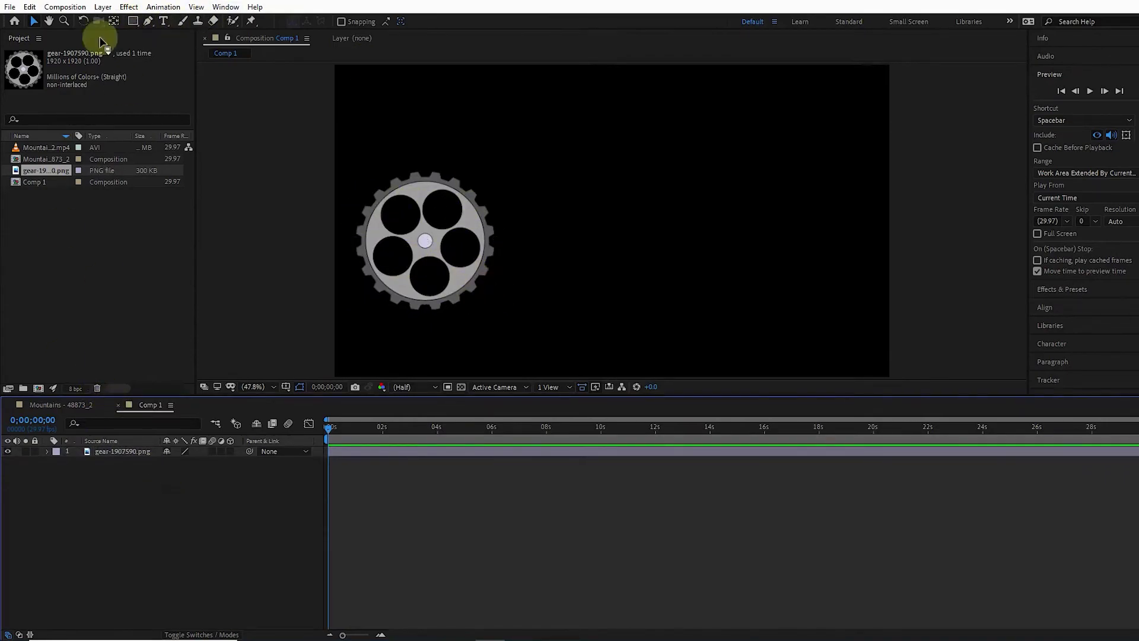
drag(133, 21, 181, 48)
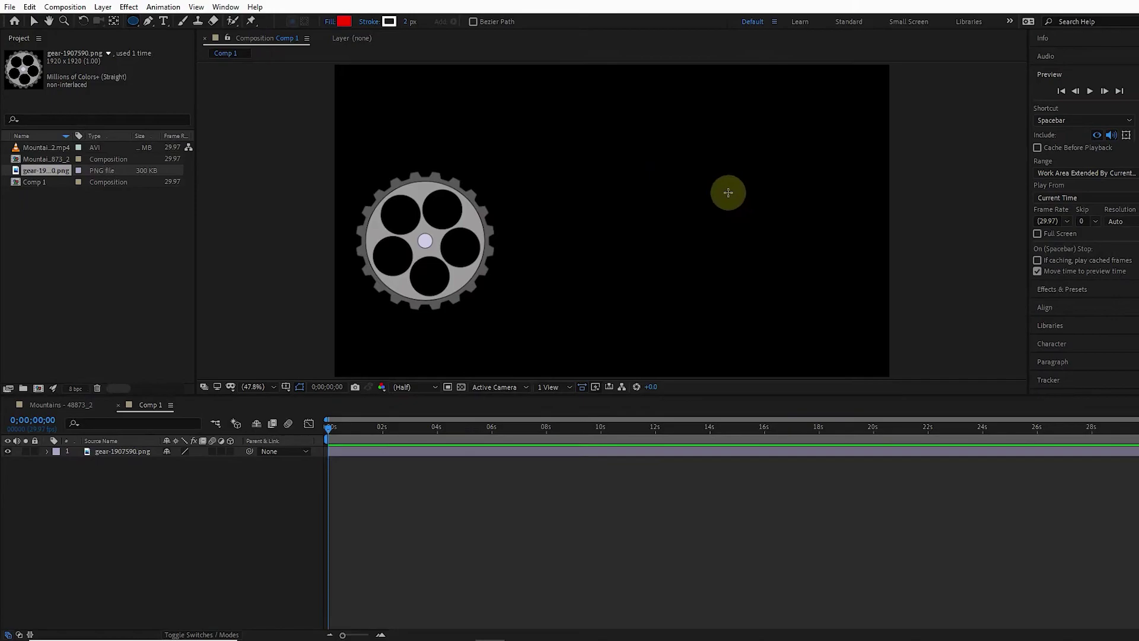
drag(728, 193, 802, 282)
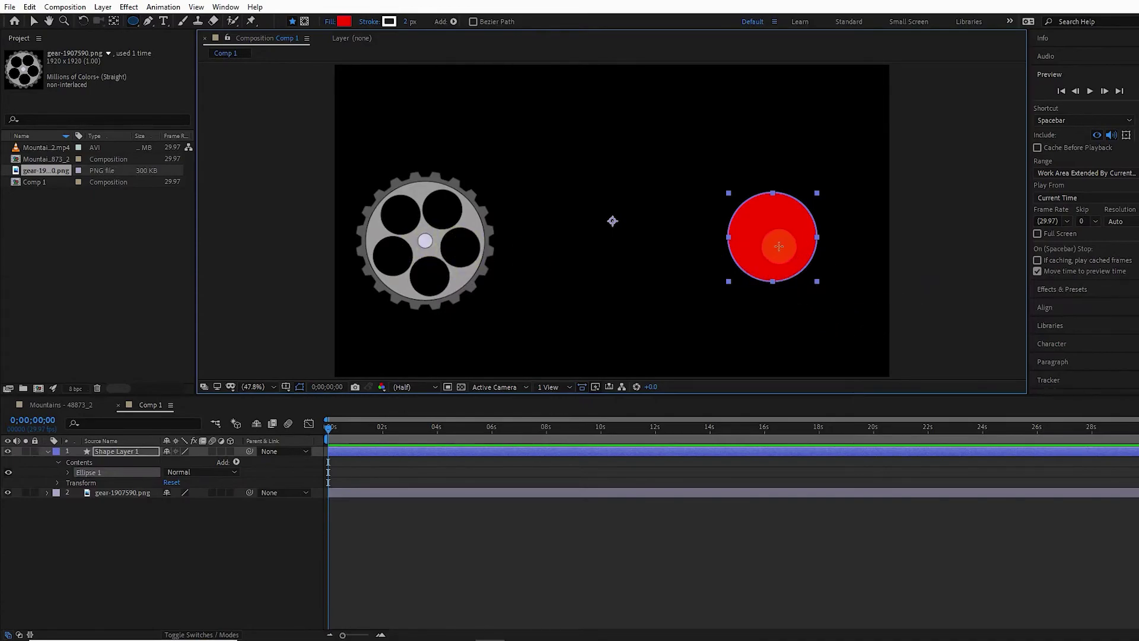
click(34, 21)
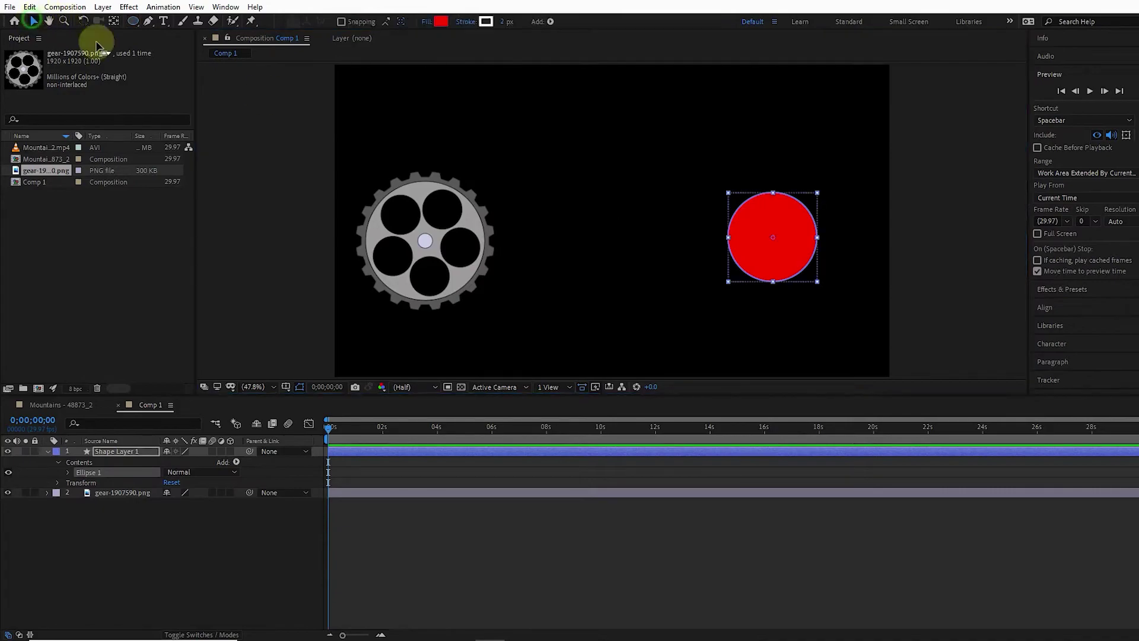
drag(764, 257, 771, 239)
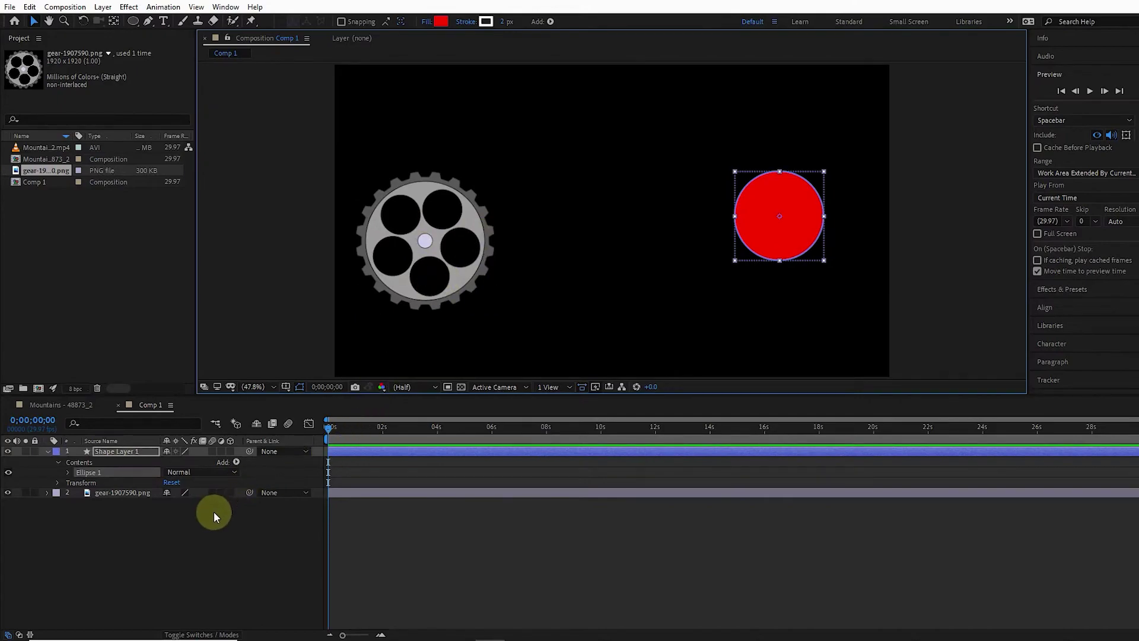
Add an expression to the gear layer's Rotation property
click(105, 503)
click(118, 493)
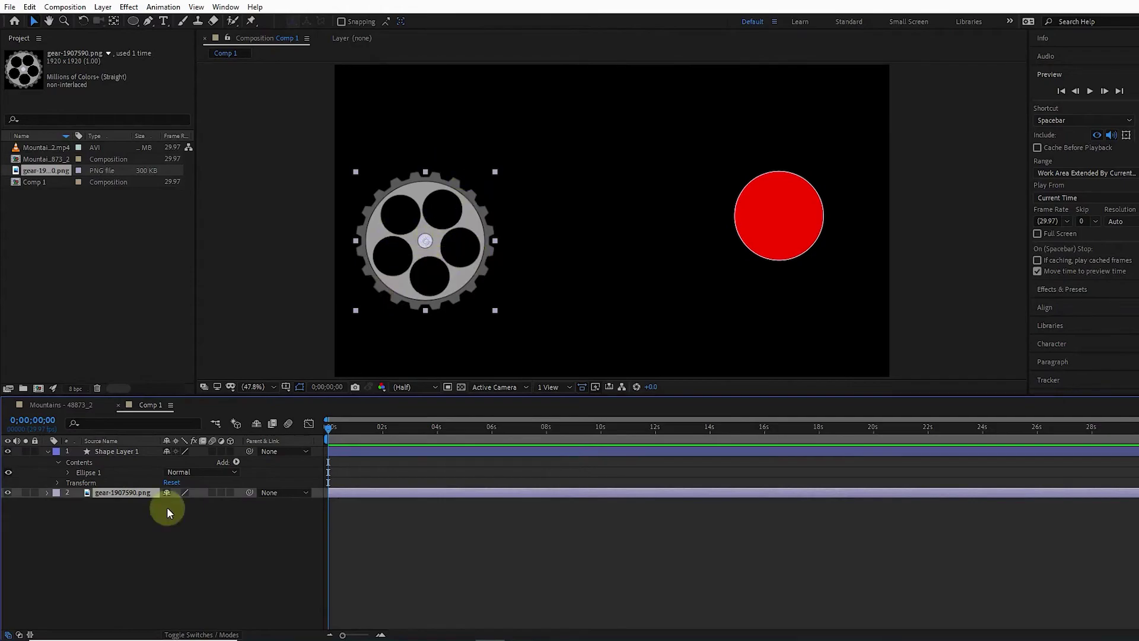
key(r)
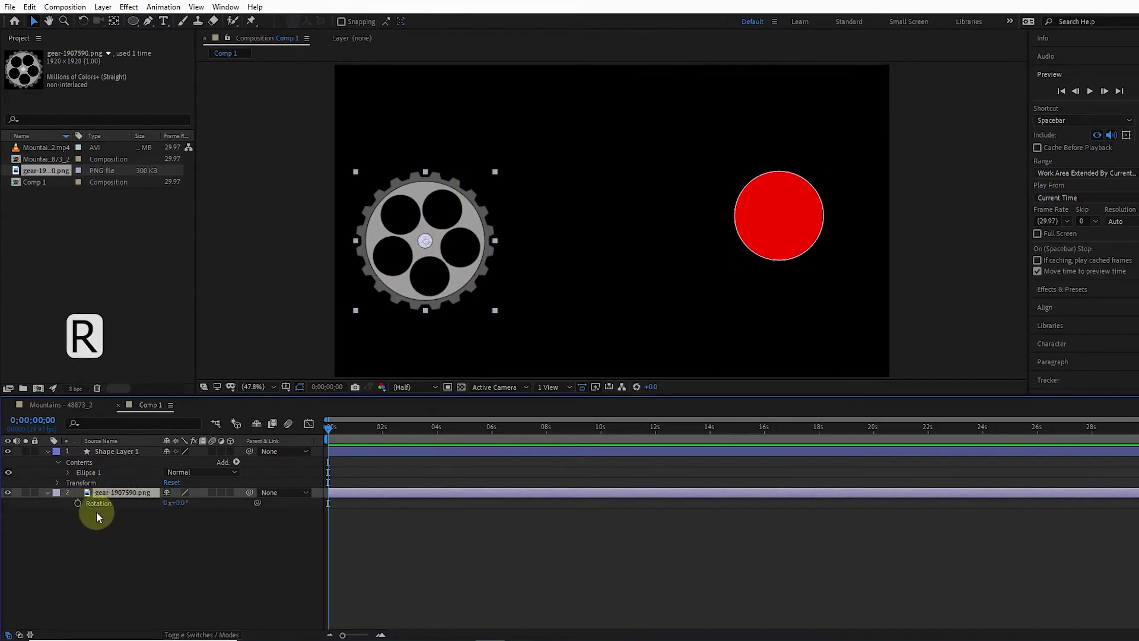
click(99, 503)
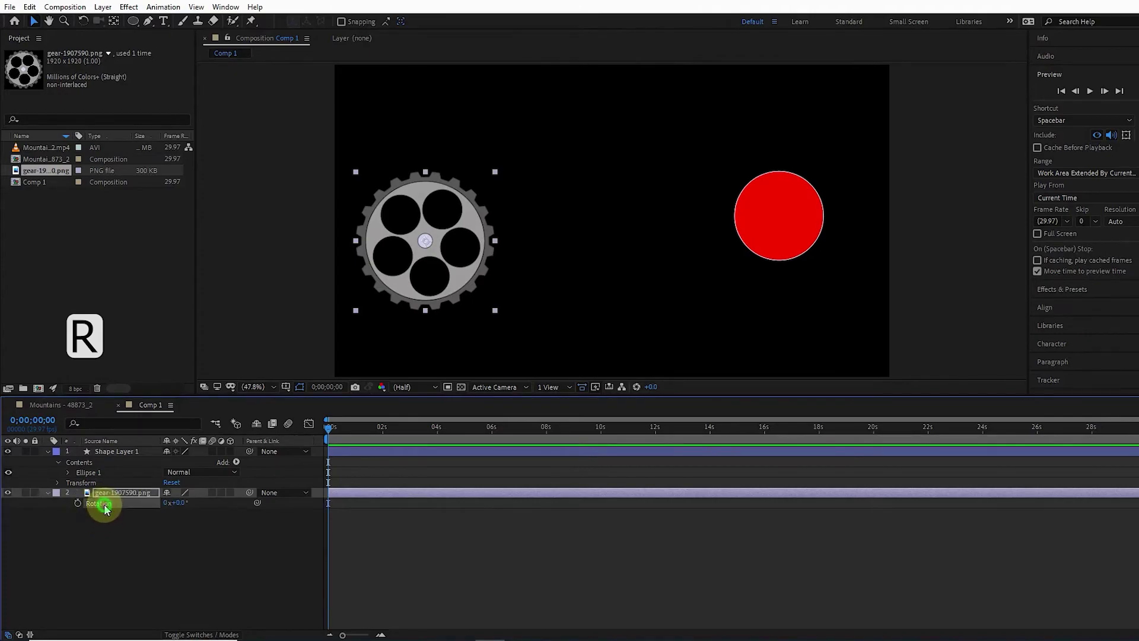
click(175, 8)
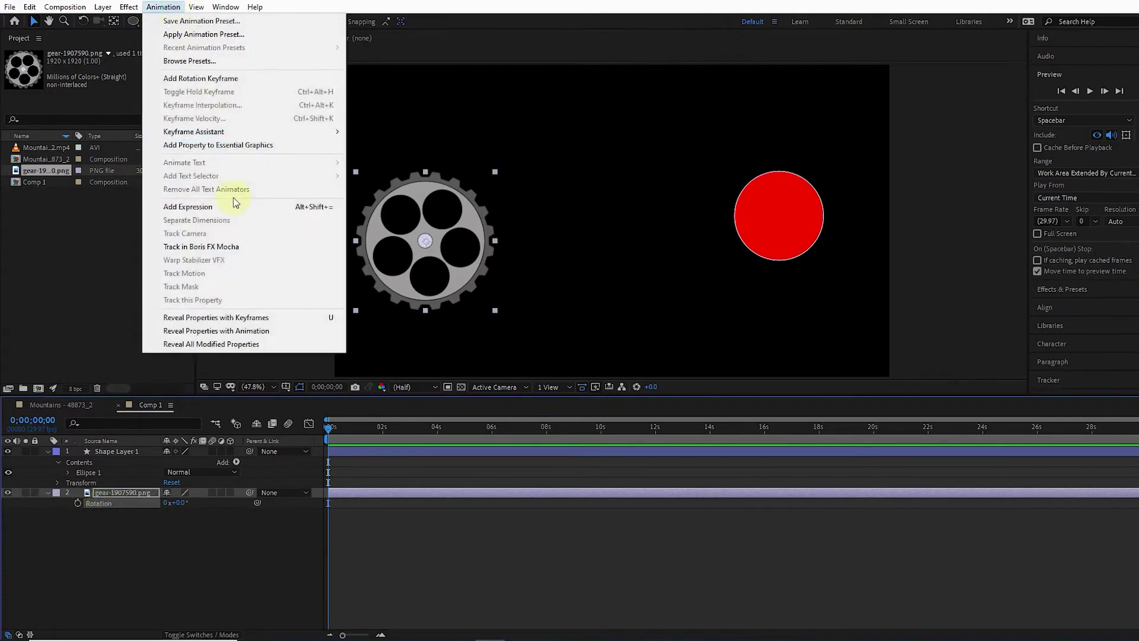
click(188, 209)
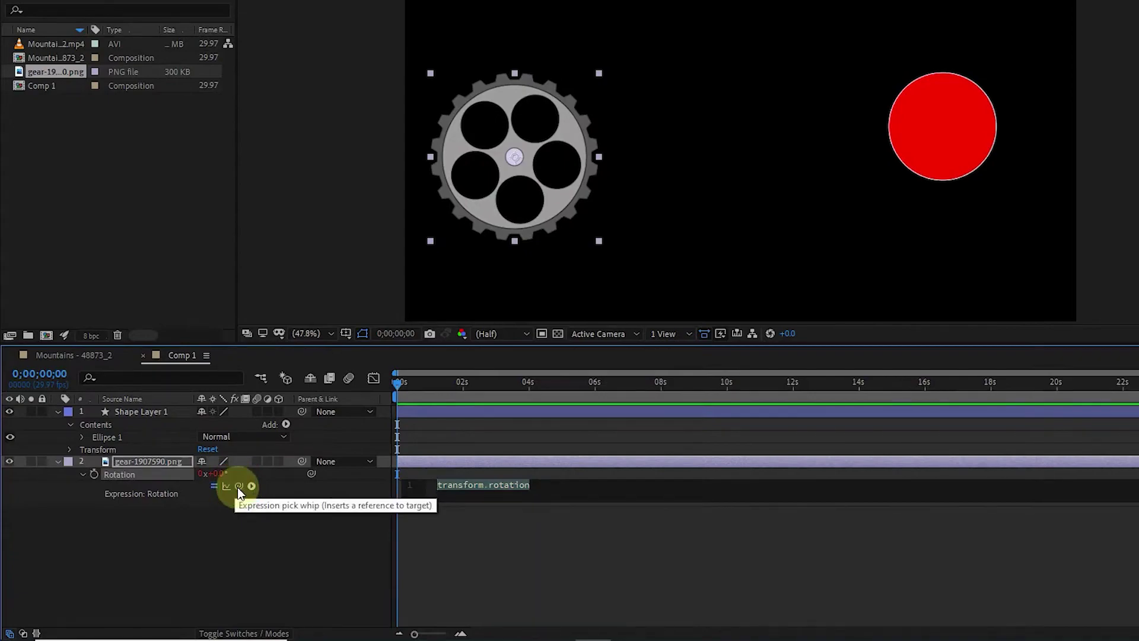
Pick-whip the Rotation expression to Shape Layer 1's Position Y value (transform.position[1])
drag(238, 487, 147, 421)
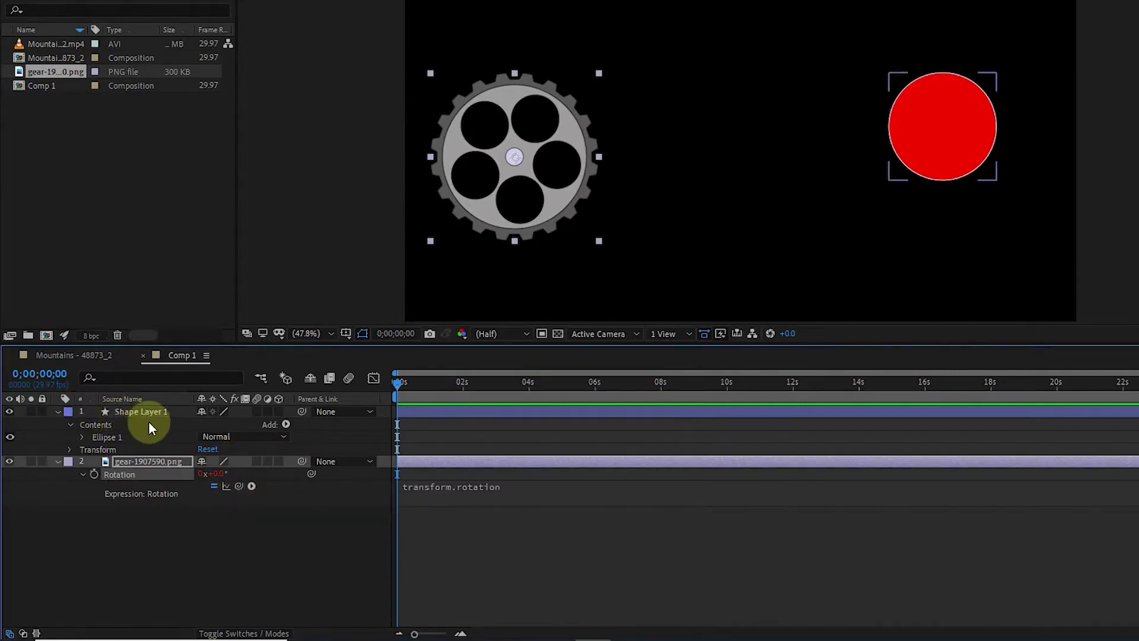
key(p)
click(141, 410)
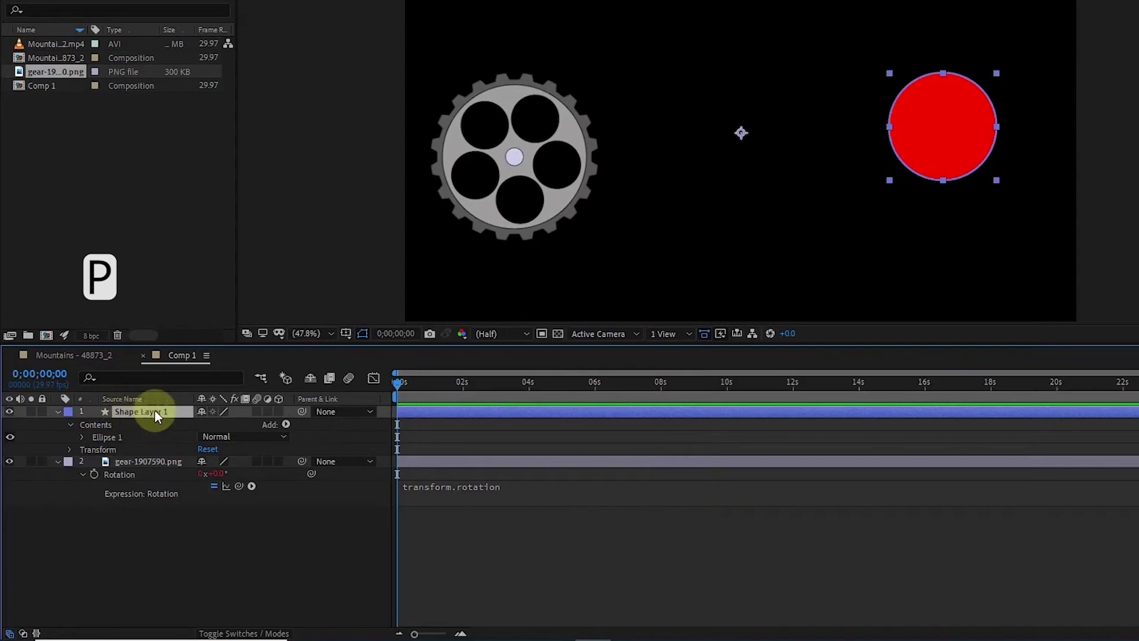
key(p)
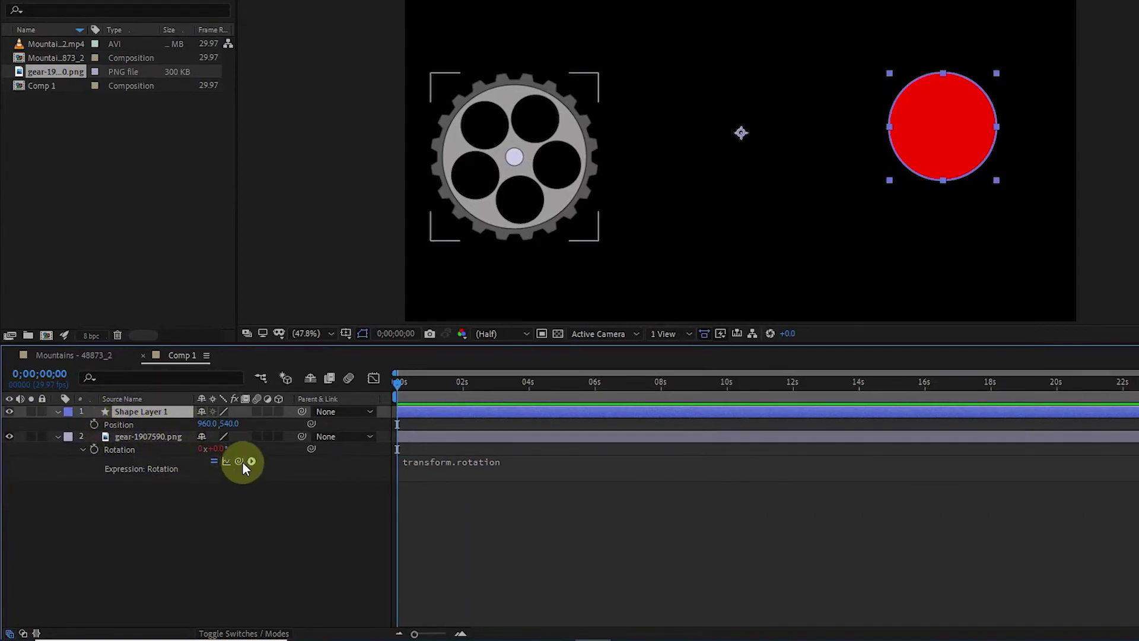
drag(238, 460, 203, 428)
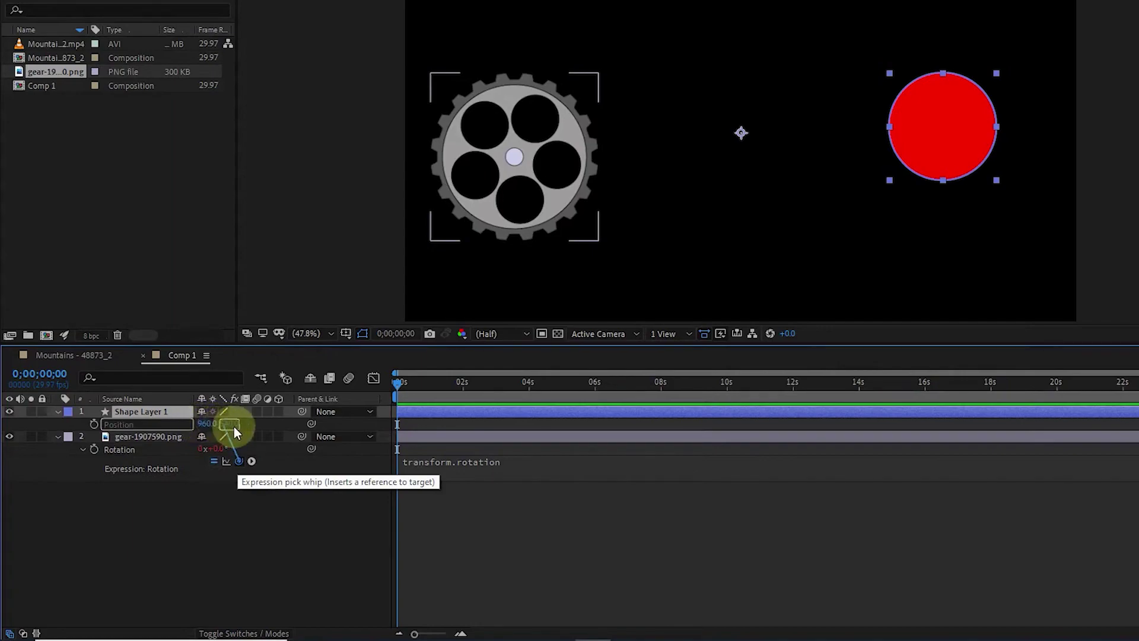
mouse_move(234, 426)
mouse_down()
mouse_move(239, 441)
mouse_move(226, 428)
mouse_up()
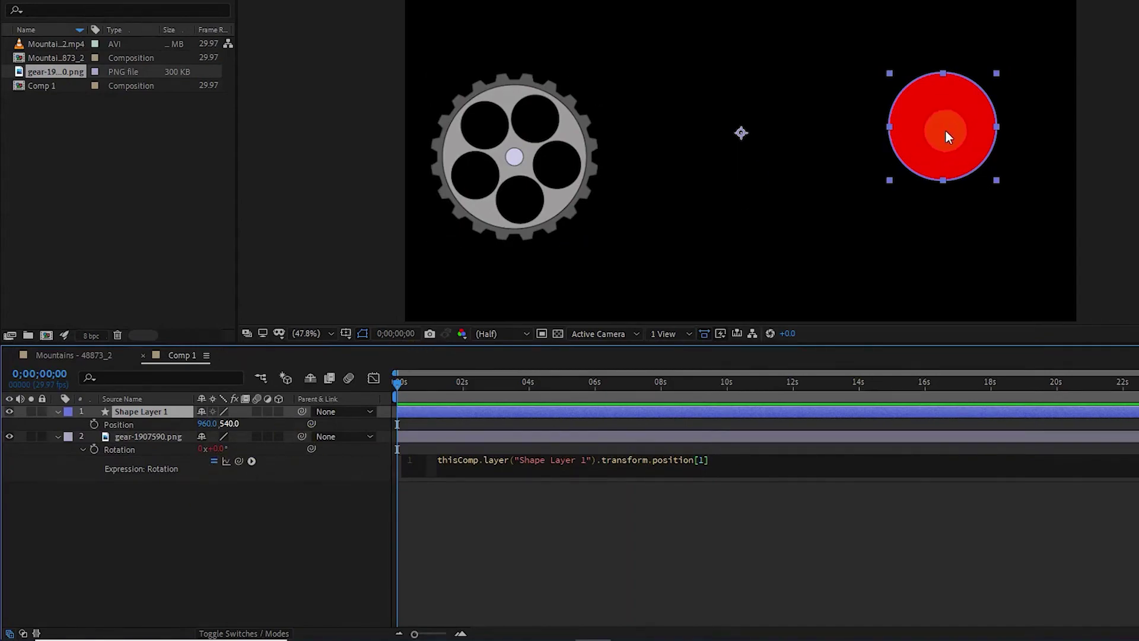
Drag the red circle around until it sits at 960.0, 443.7, turning the gear to 1x+83.7°
drag(945, 131, 862, 134)
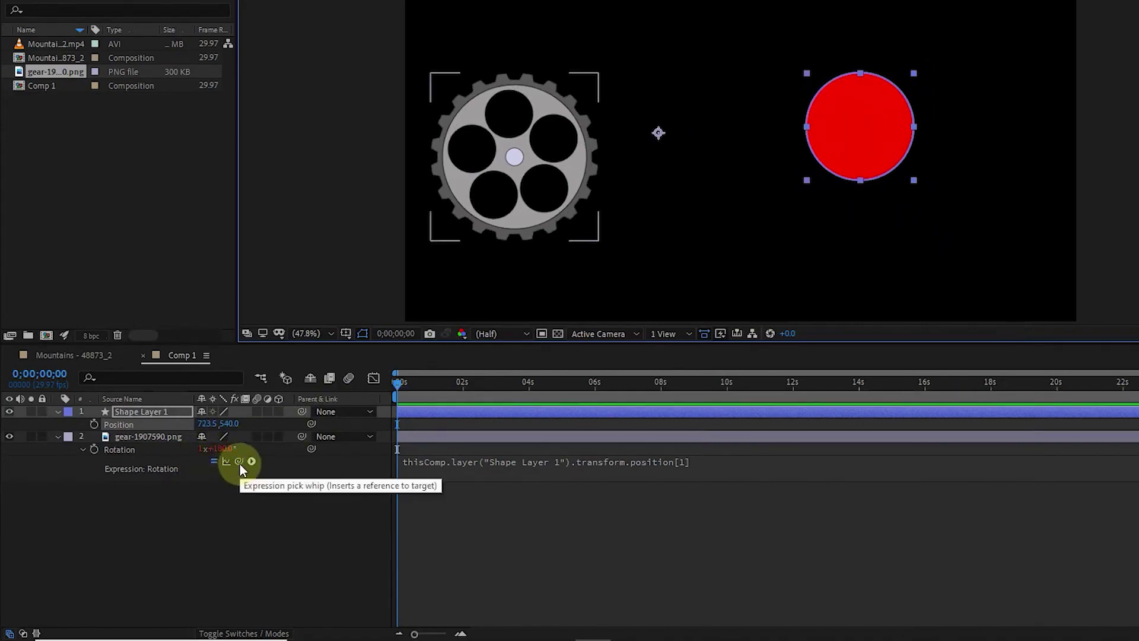
drag(240, 464, 228, 429)
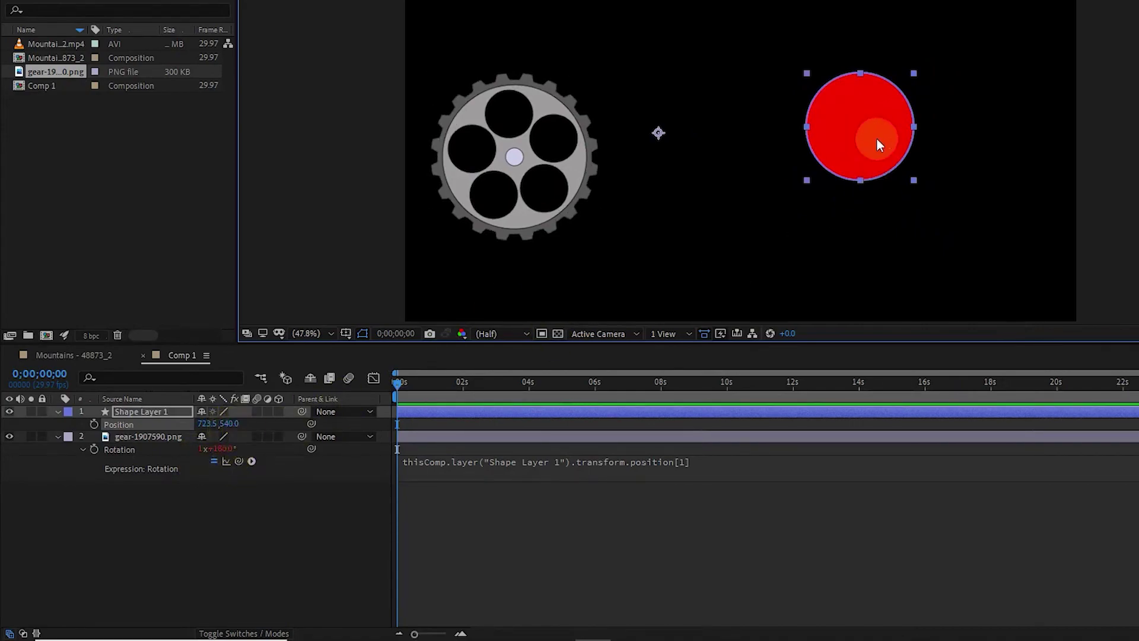
drag(868, 120, 960, 211)
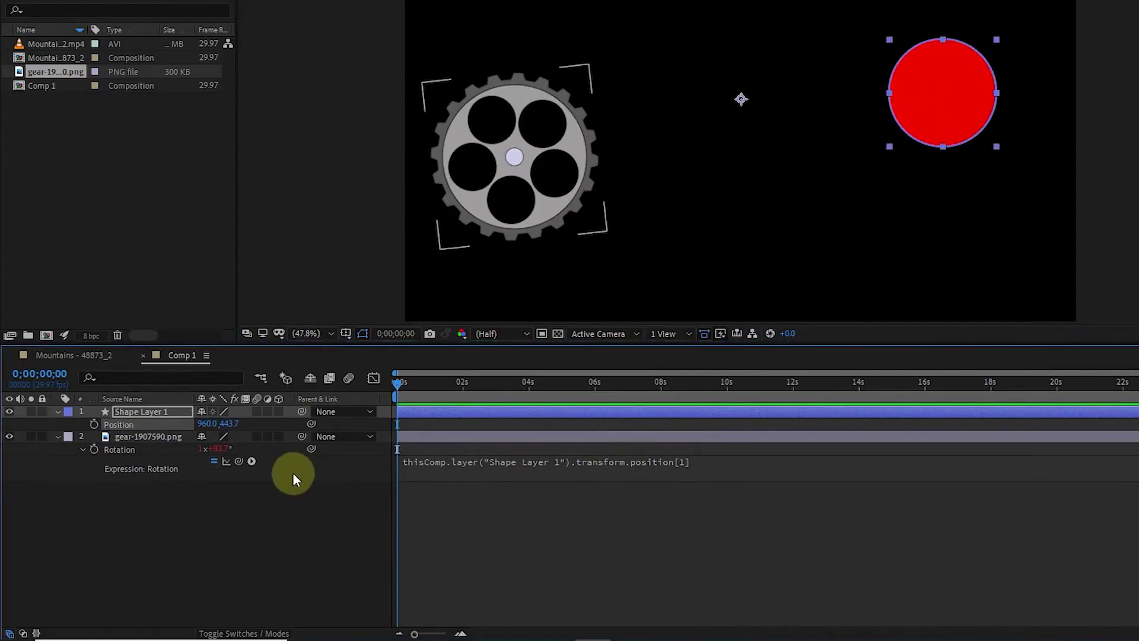
click(251, 461)
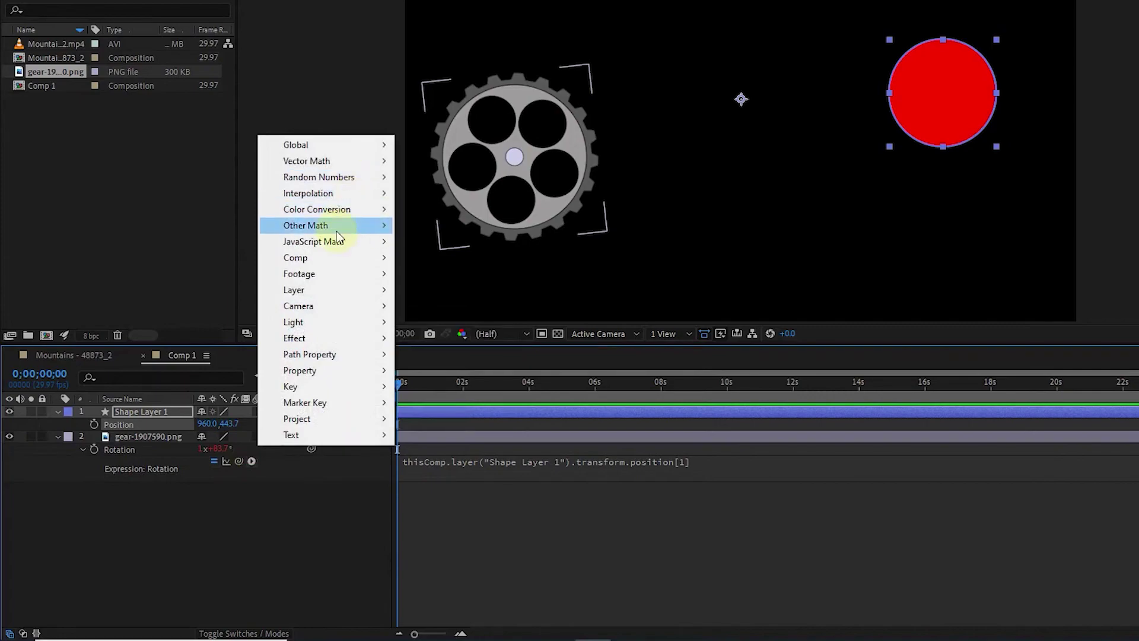
mouse_move(336, 230)
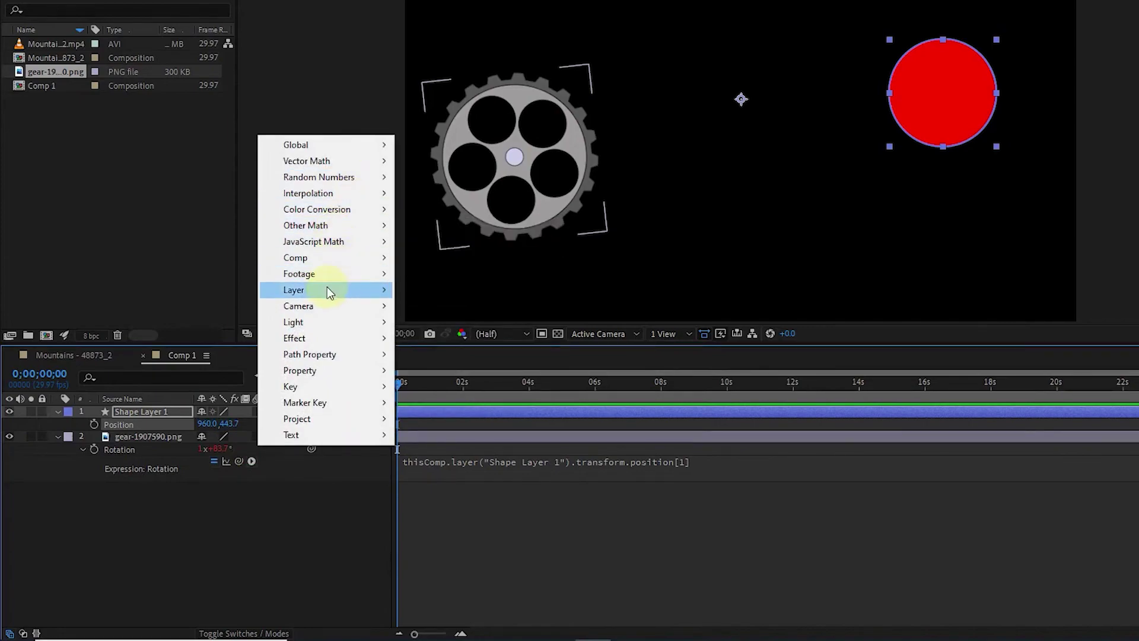
mouse_move(326, 291)
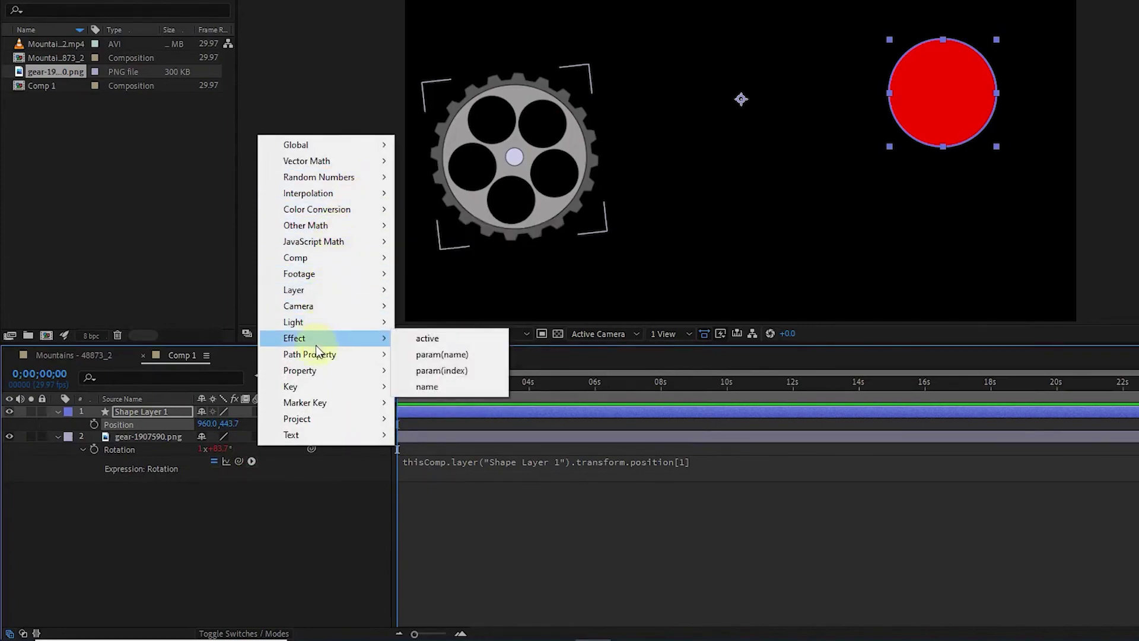
mouse_move(343, 385)
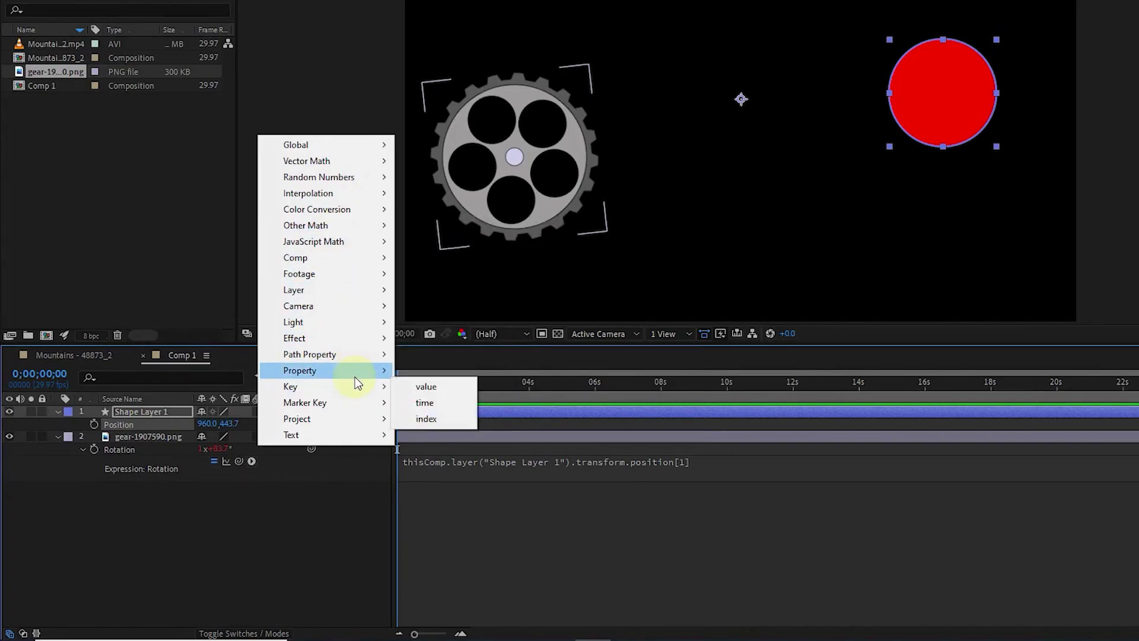
click(347, 557)
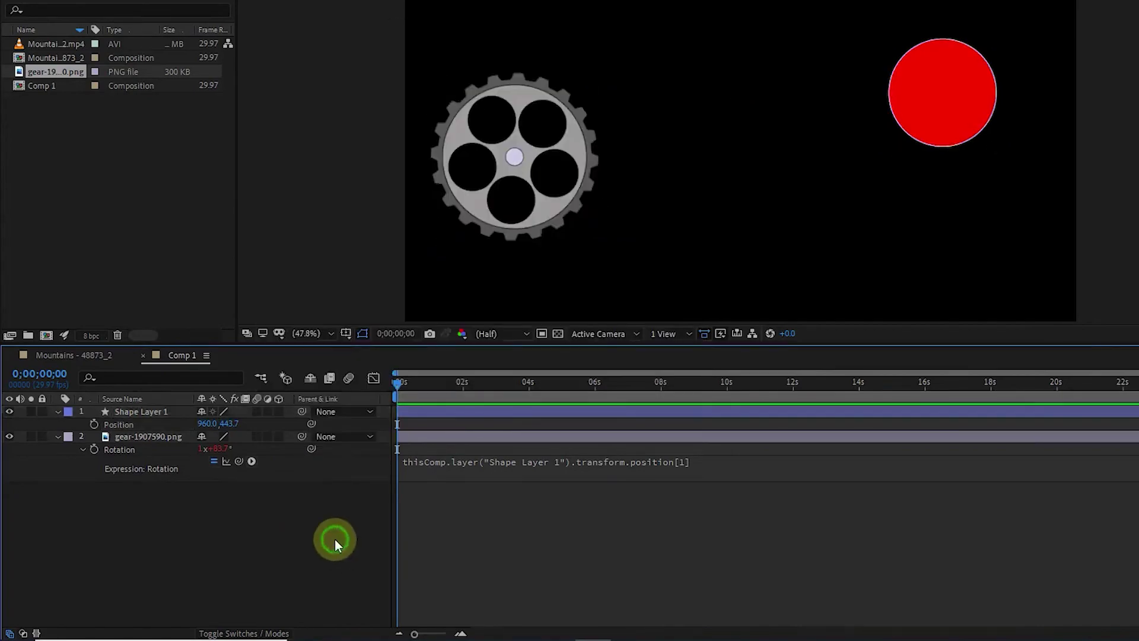
Move the red circle with the gear's rotation expression off, then on, to compare the spin
click(211, 461)
click(983, 79)
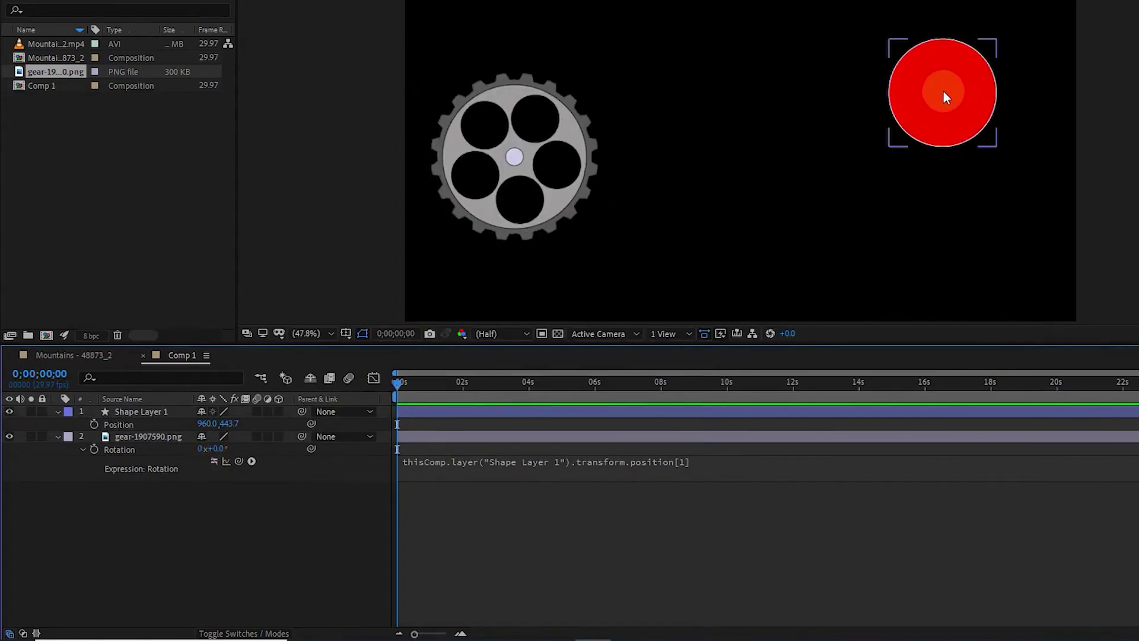
mouse_move(943, 90)
mouse_down()
mouse_move(942, 140)
mouse_move(942, 73)
mouse_move(943, 165)
mouse_move(945, 93)
mouse_up()
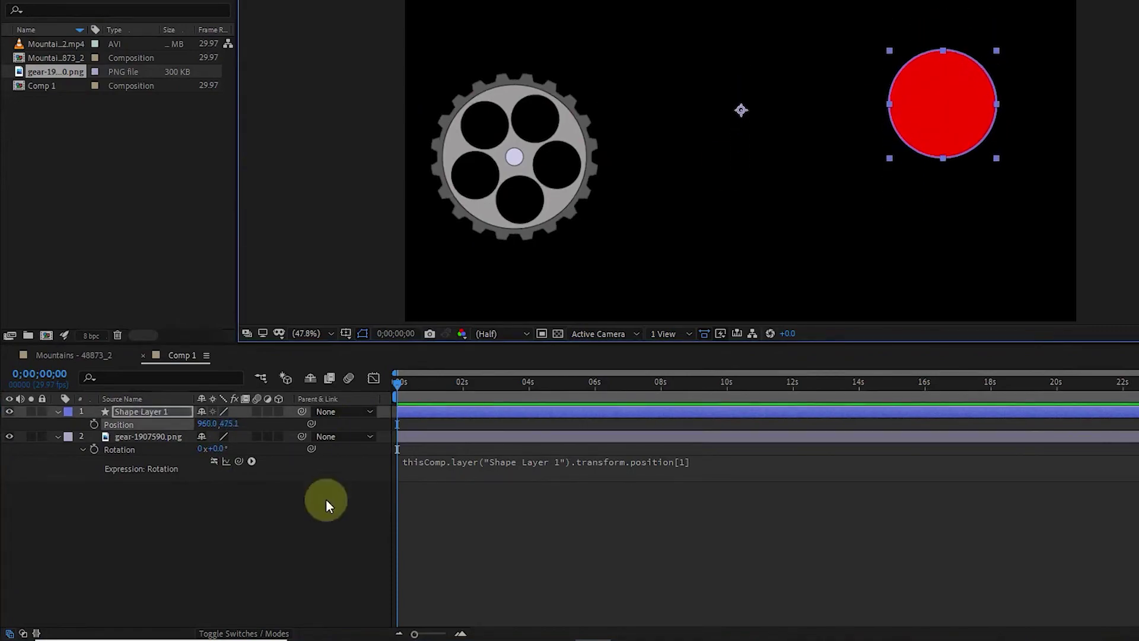
click(213, 460)
mouse_move(932, 101)
mouse_down()
mouse_move(934, 155)
mouse_move(937, 77)
mouse_move(940, 163)
mouse_move(936, 93)
mouse_up()
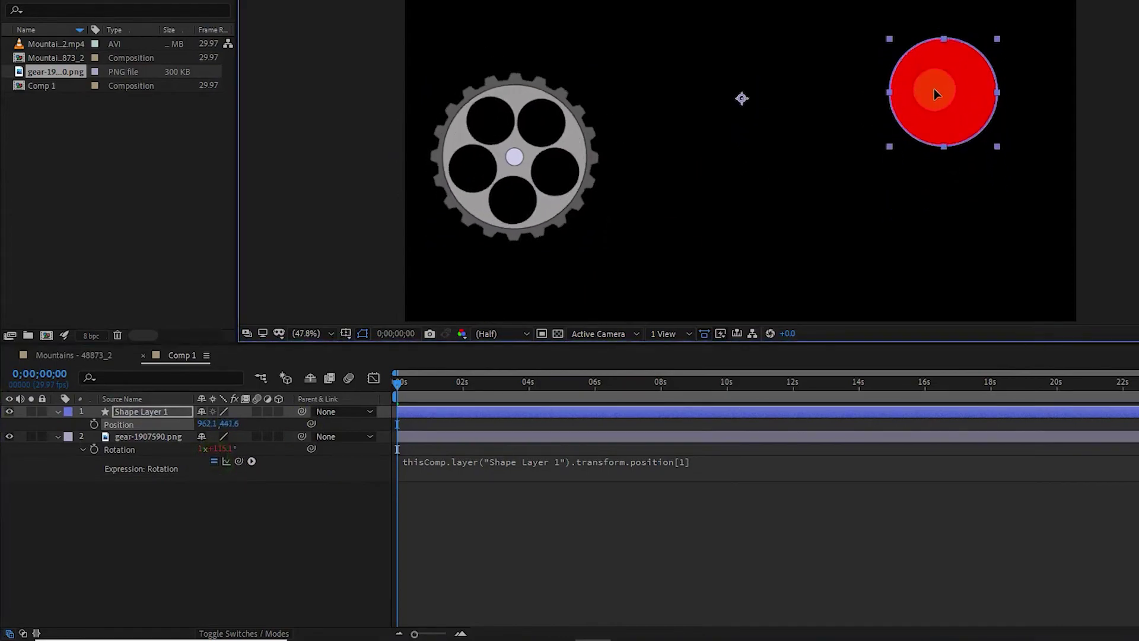
Compare the gear's pre- and post-expression rotation graphs, then return to layer bars with the gear layer selected
click(226, 462)
click(373, 377)
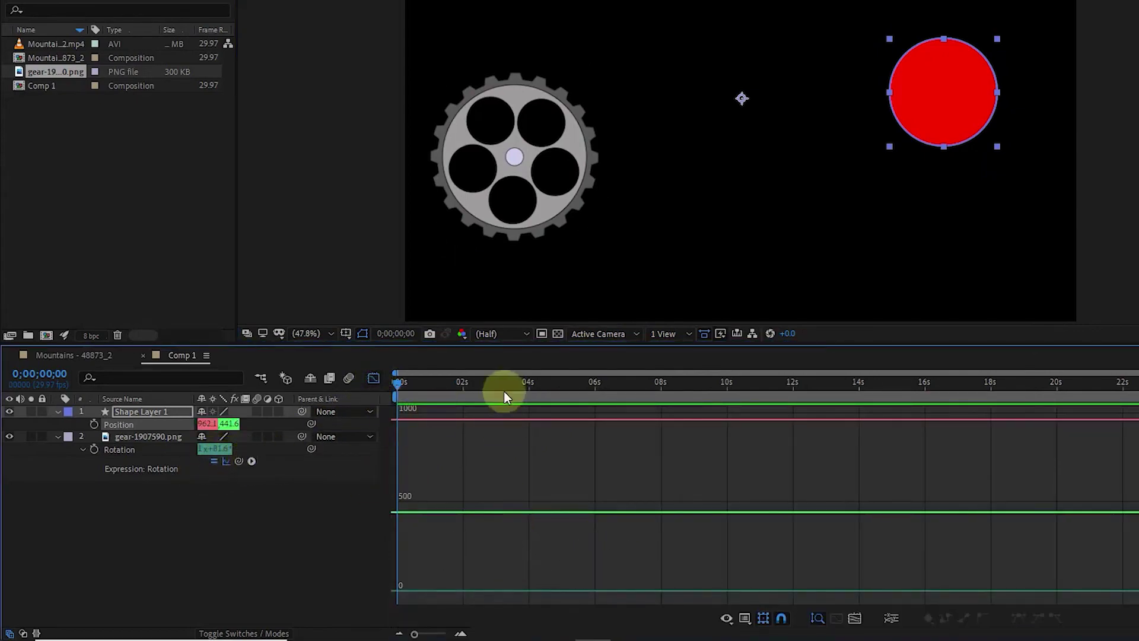
click(226, 460)
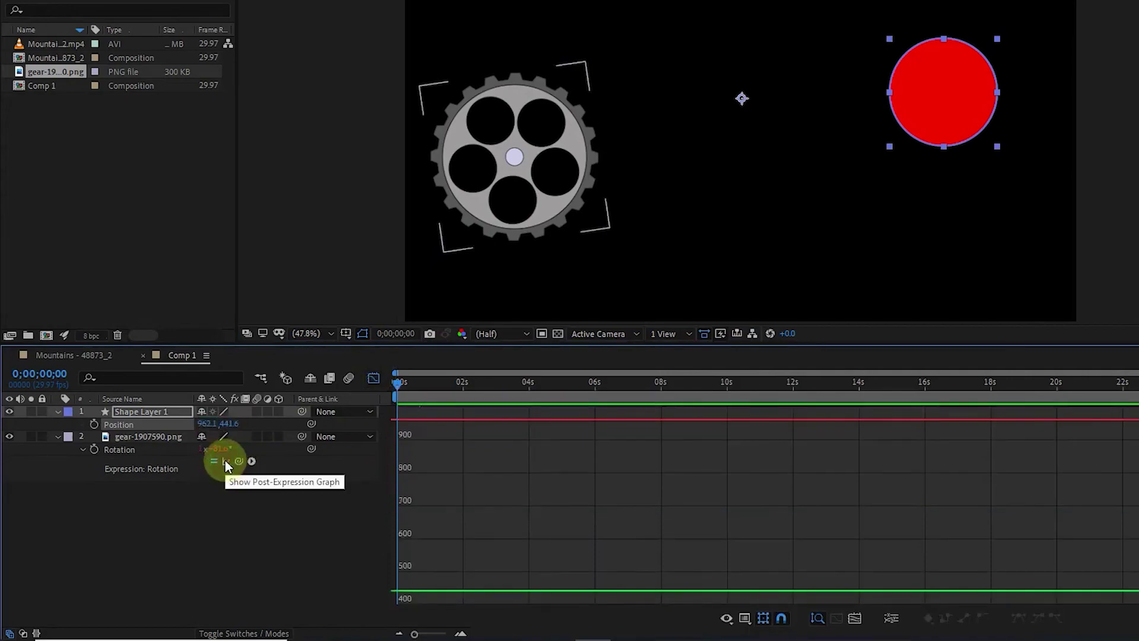
click(225, 460)
click(225, 461)
click(225, 460)
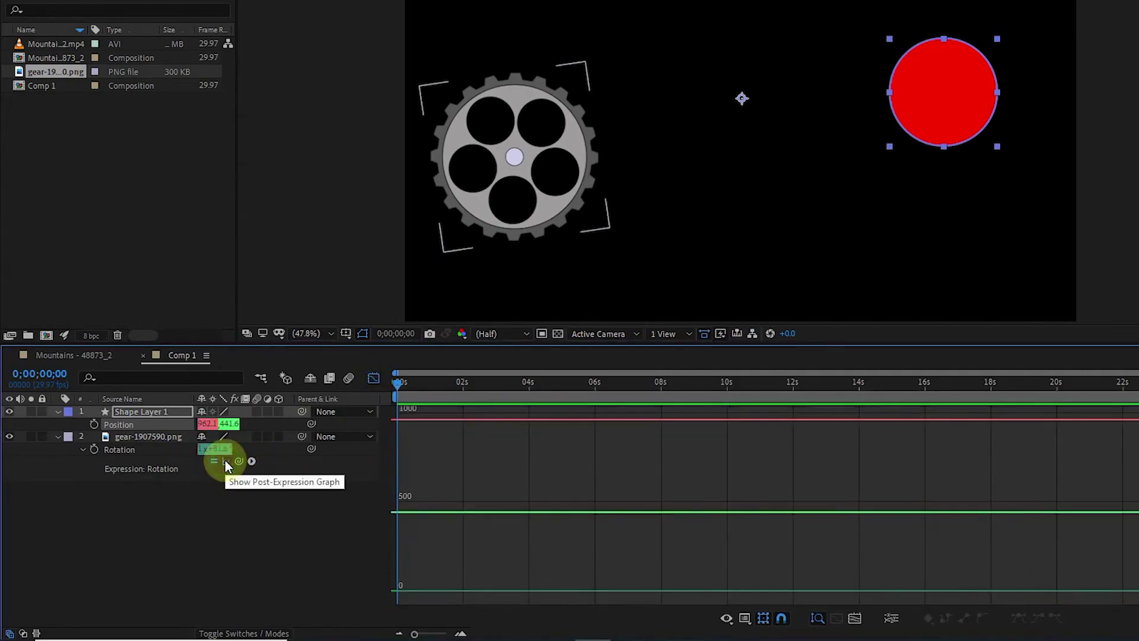
click(225, 461)
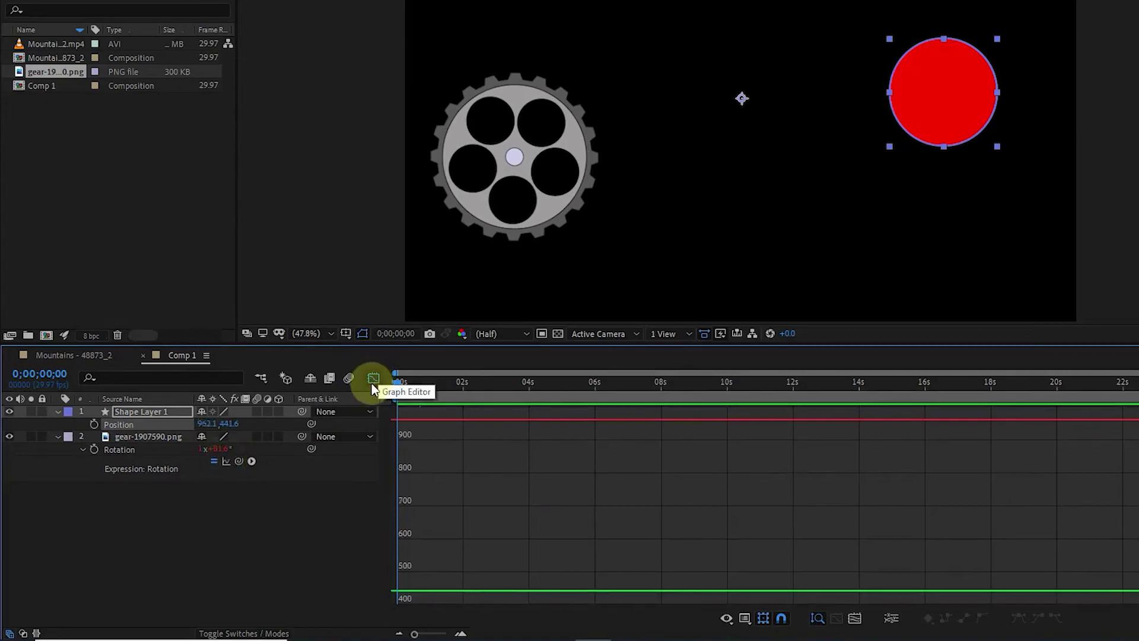
click(374, 379)
click(167, 475)
Apply Hue/Saturation to the gear layer with Colorize on and Colorize Hue at 0x+167.0°
click(142, 437)
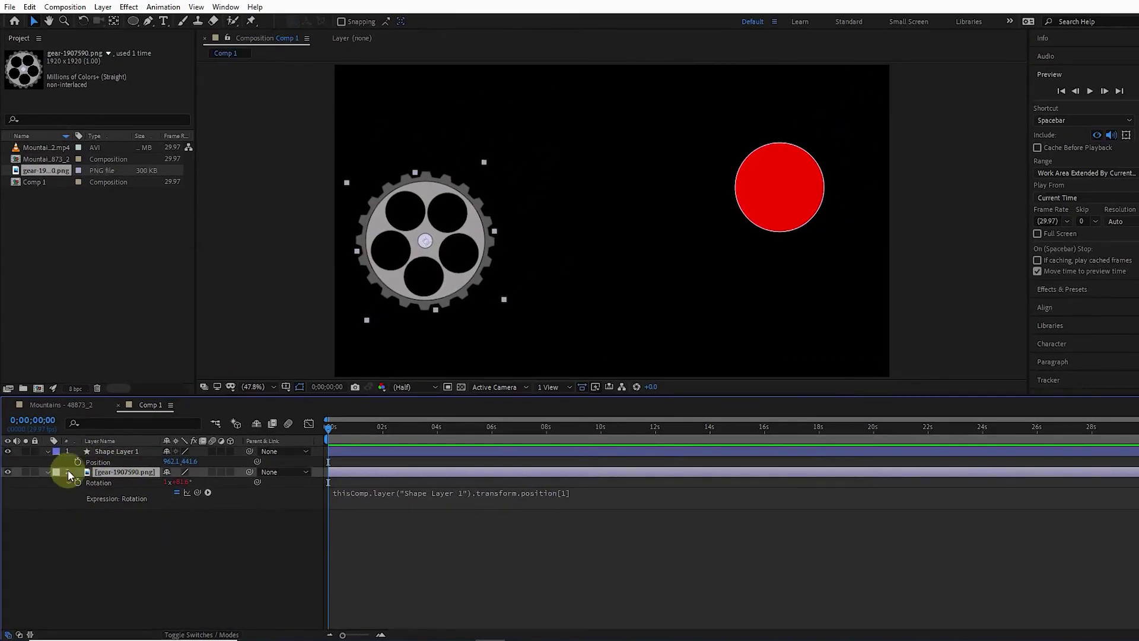
click(129, 7)
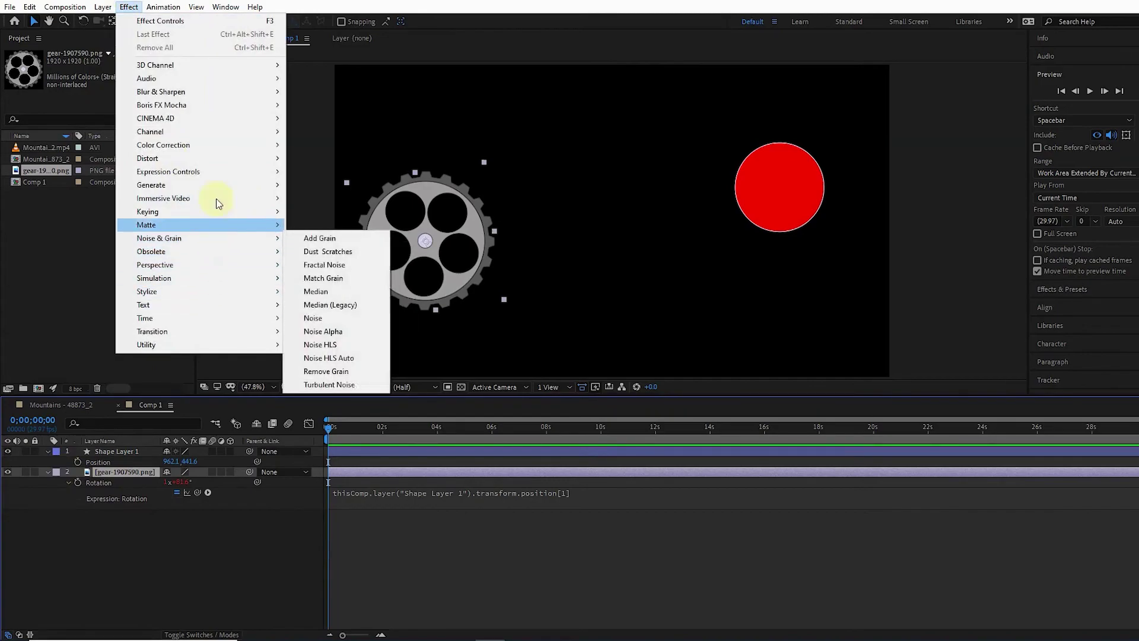
mouse_move(192, 150)
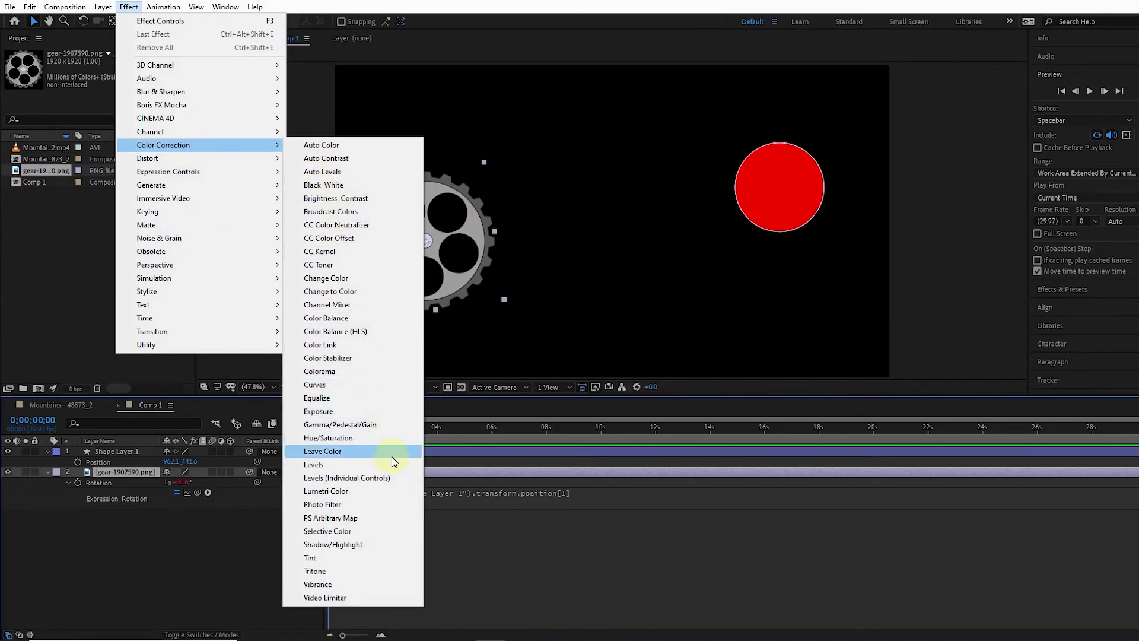
click(332, 439)
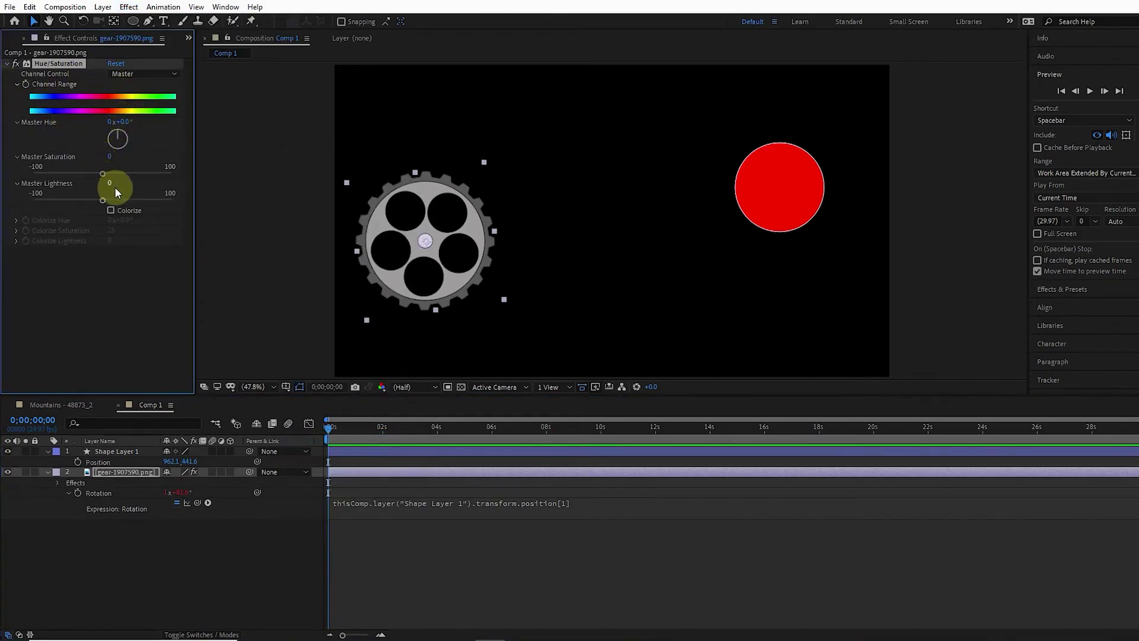
click(111, 210)
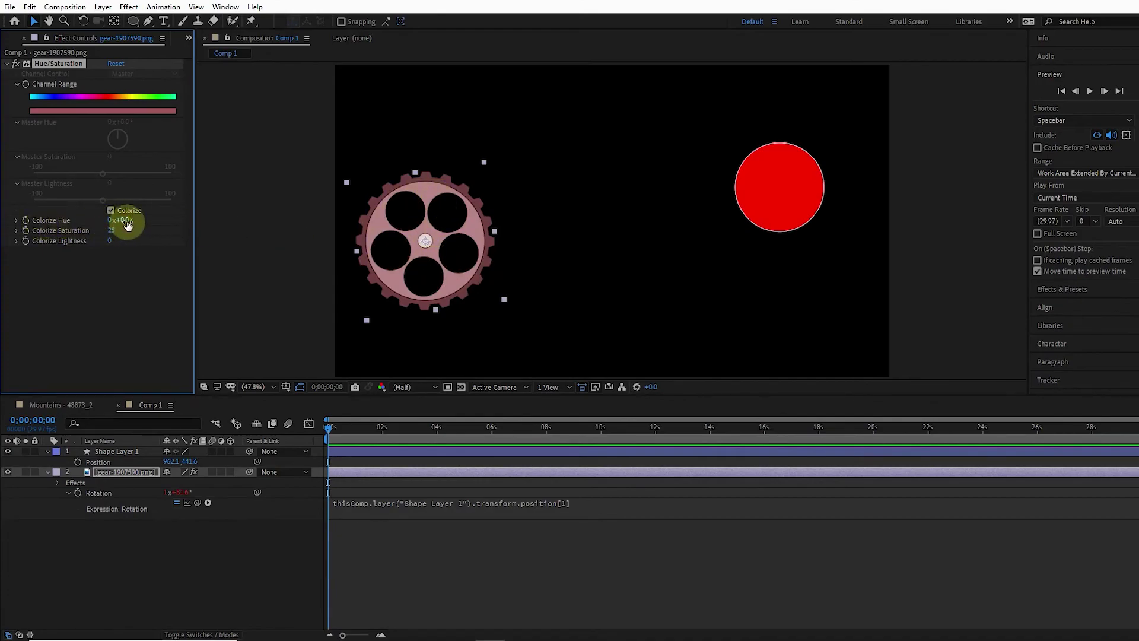
drag(126, 224, 238, 231)
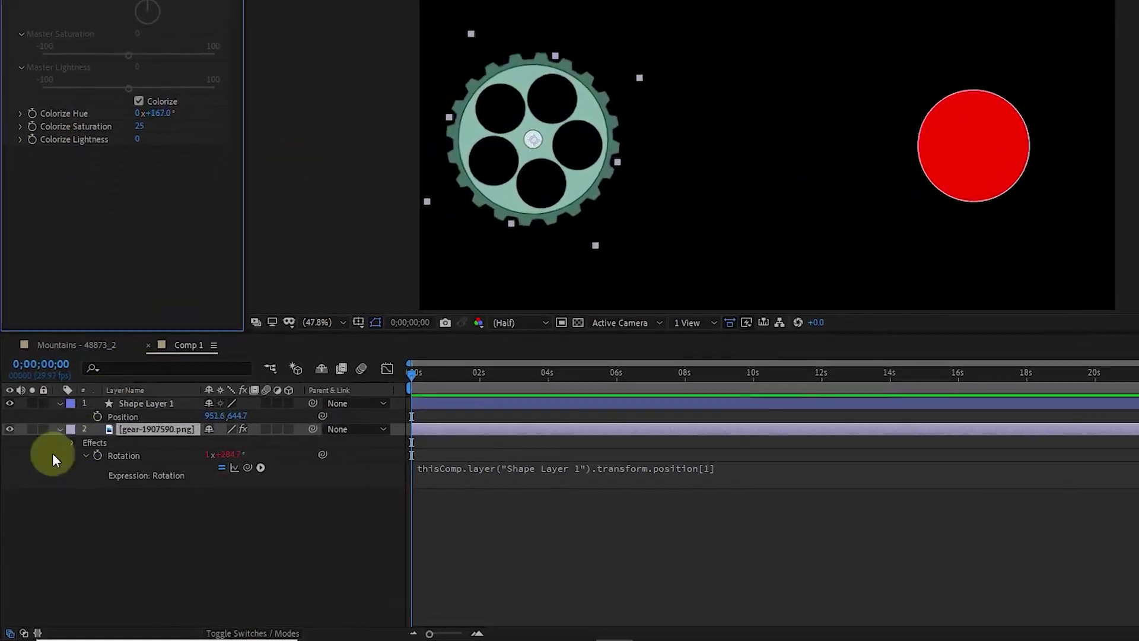
Expand the gear's Hue/Saturation effect and add an expression to its Colorize Hue property
key(e)
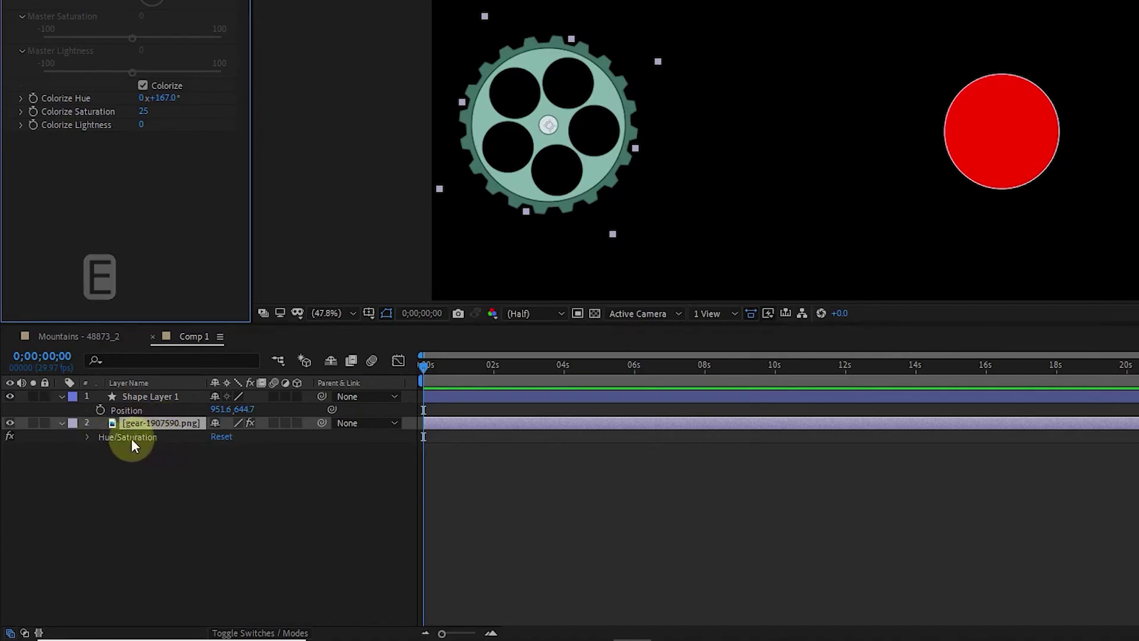
click(136, 436)
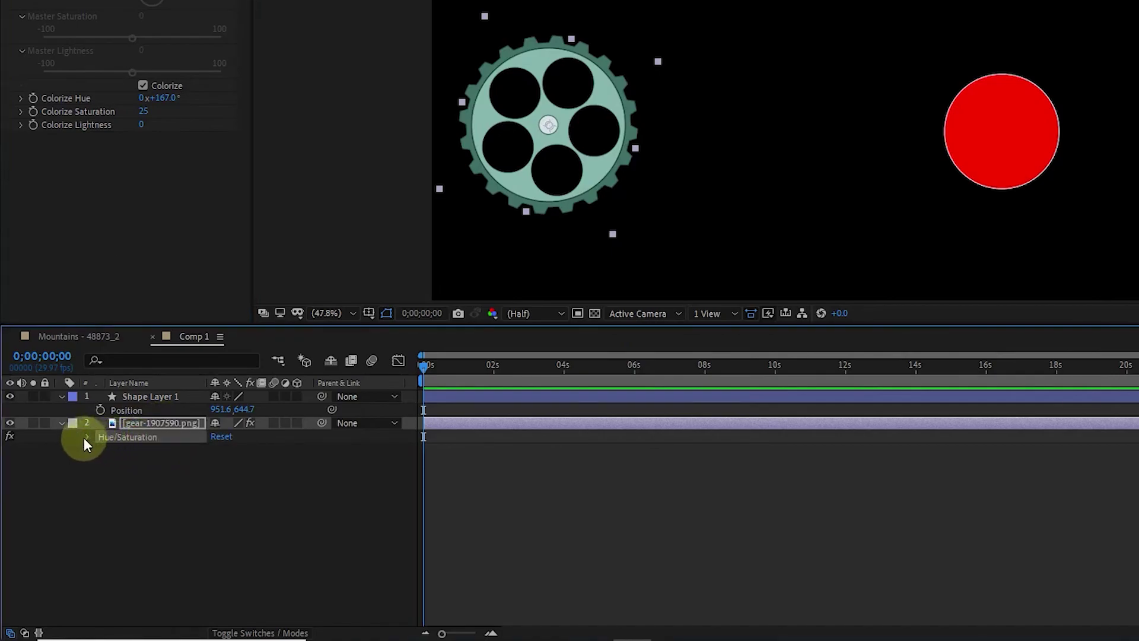
click(86, 438)
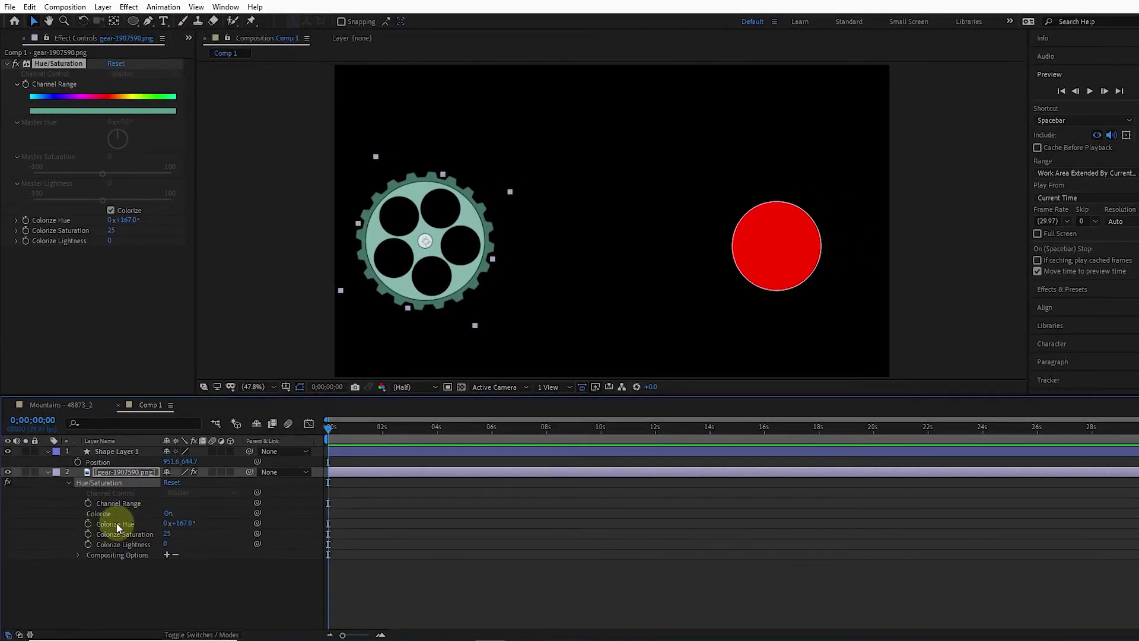
click(117, 523)
click(162, 8)
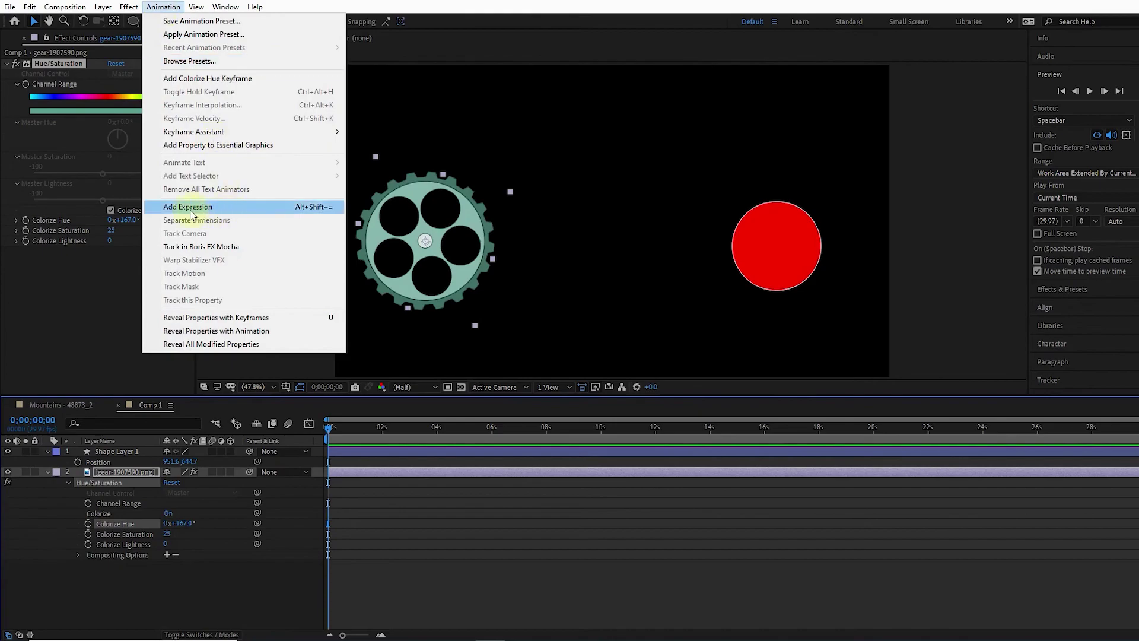
click(213, 211)
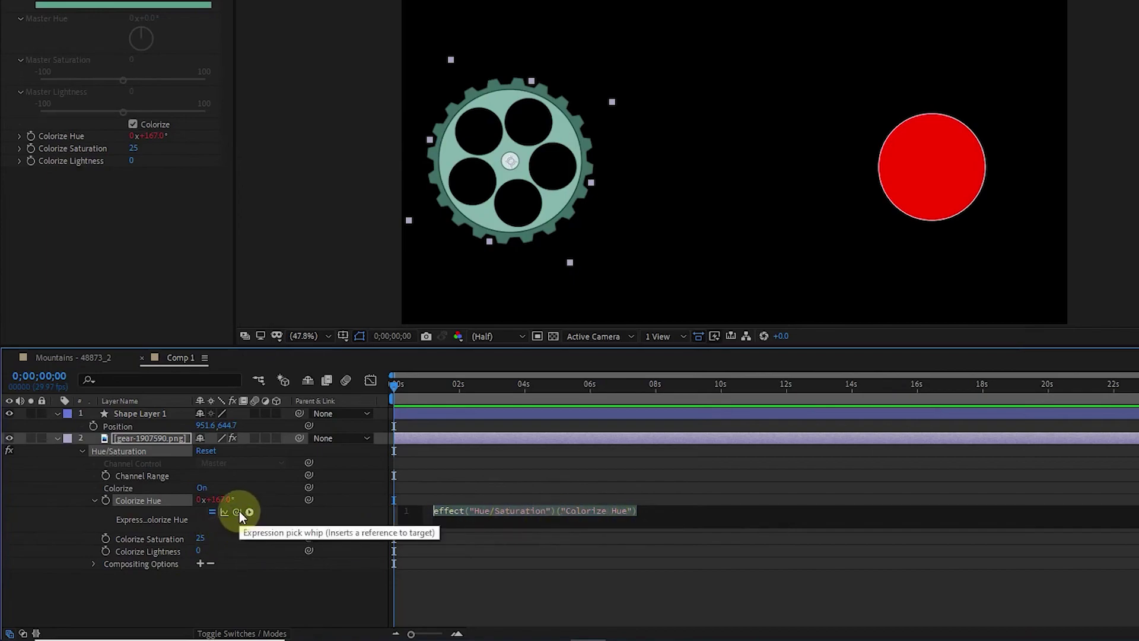
Link Colorize Hue to Shape Layer 1's Position X (position[0]) and drag the circle to test it
drag(237, 511, 203, 426)
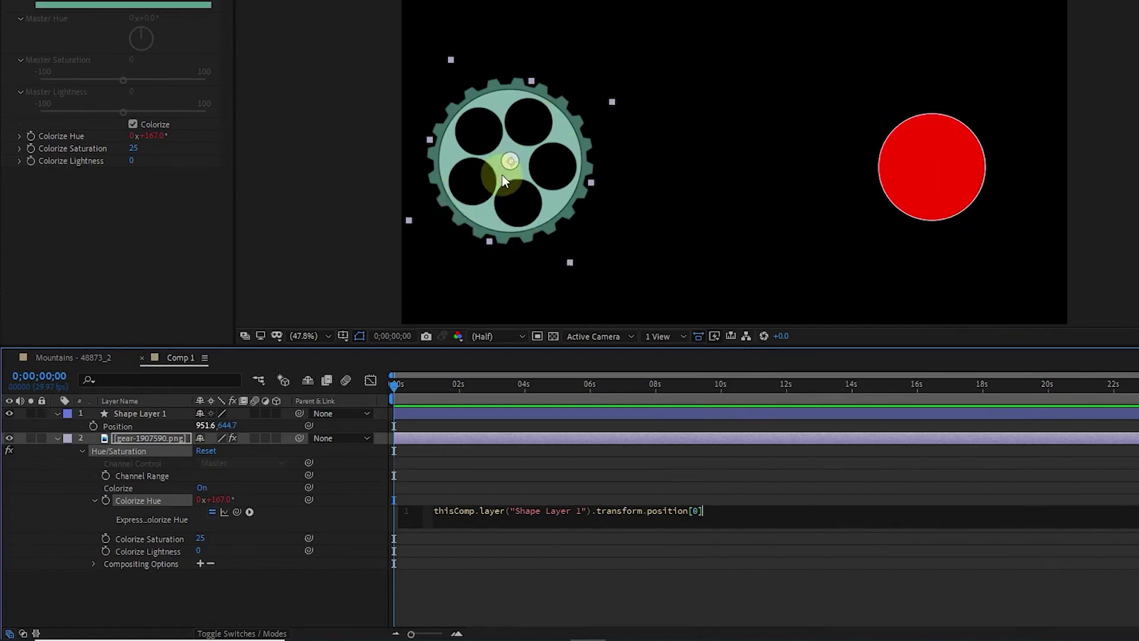
drag(914, 169, 954, 162)
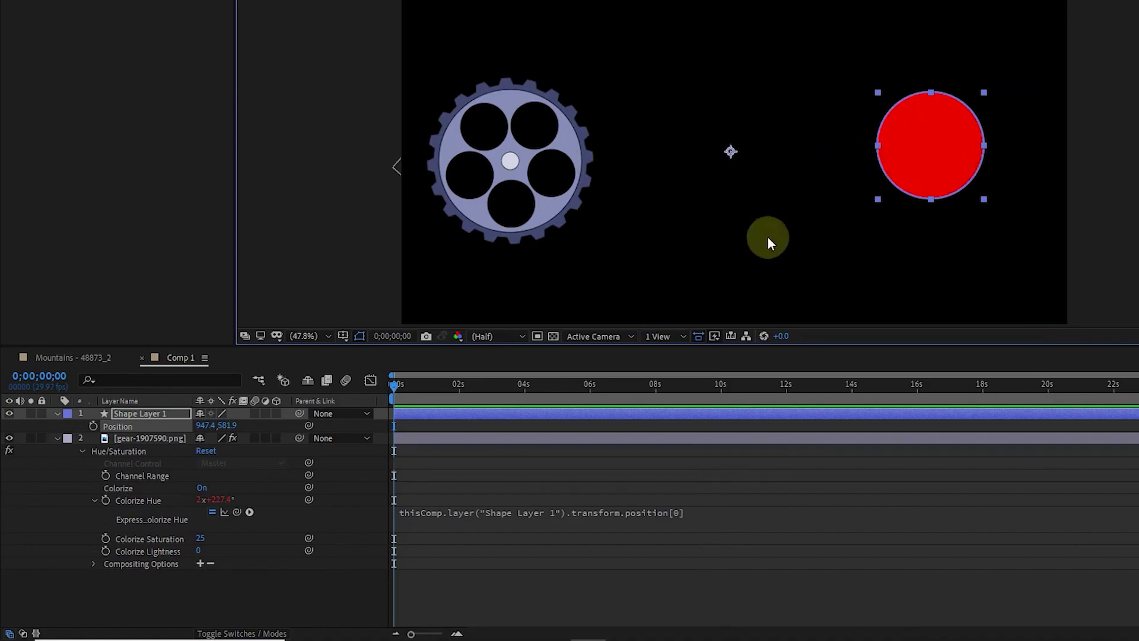
Keyframe the circle's Position from 156.3, 131.9 at 0 s to 1378.8, 1092.6 at 0:00:05:28
click(141, 415)
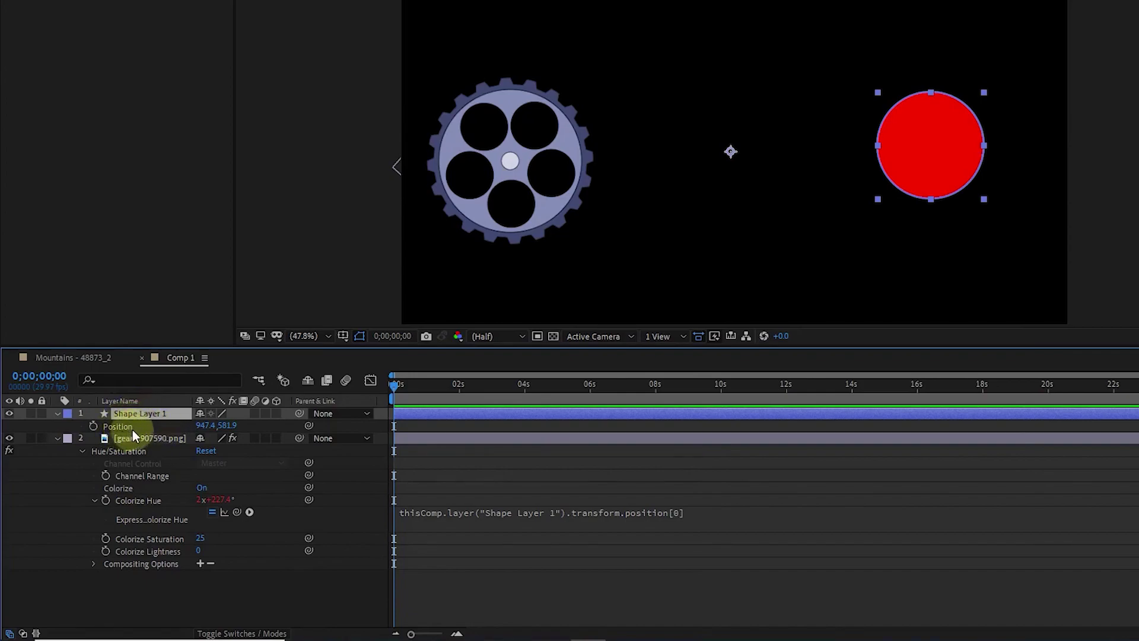
click(122, 427)
drag(955, 153, 676, 5)
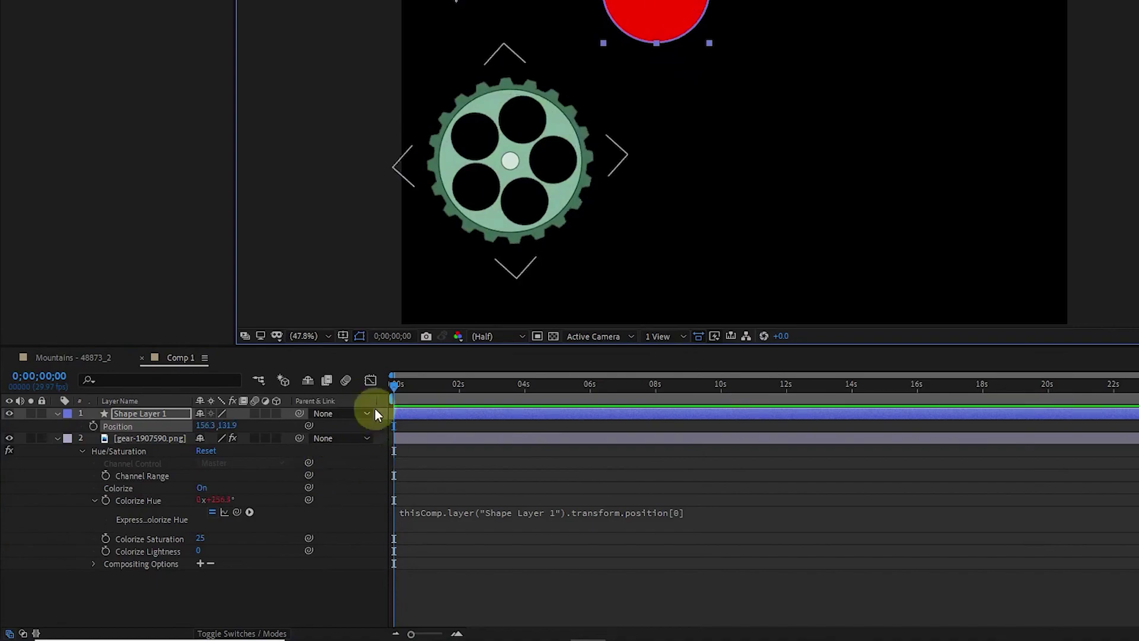
click(93, 427)
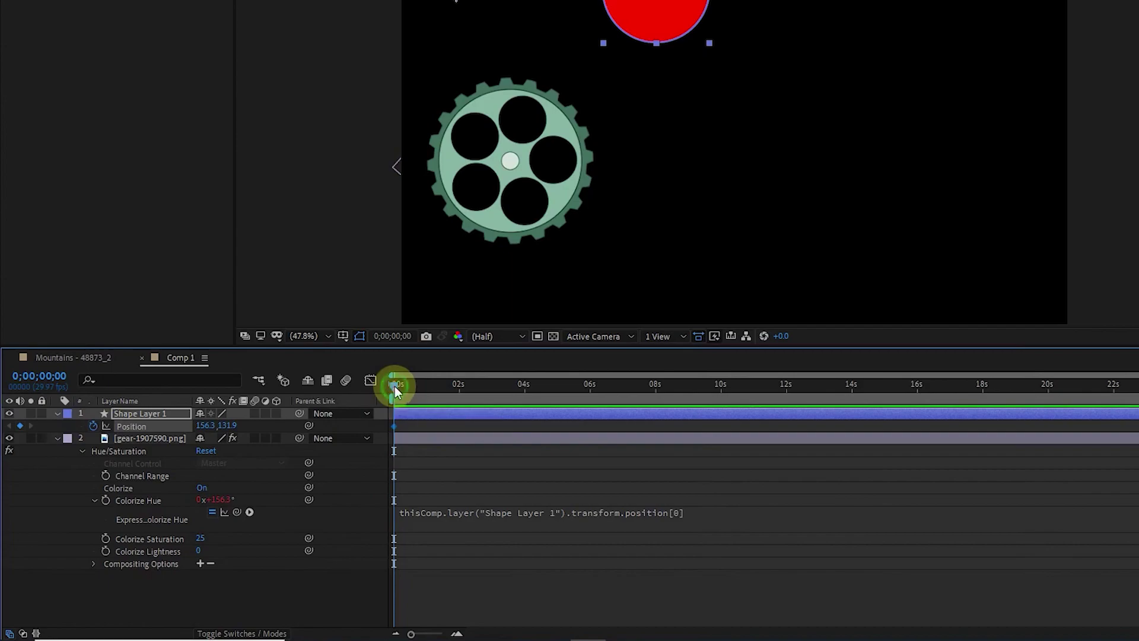
drag(394, 386, 589, 394)
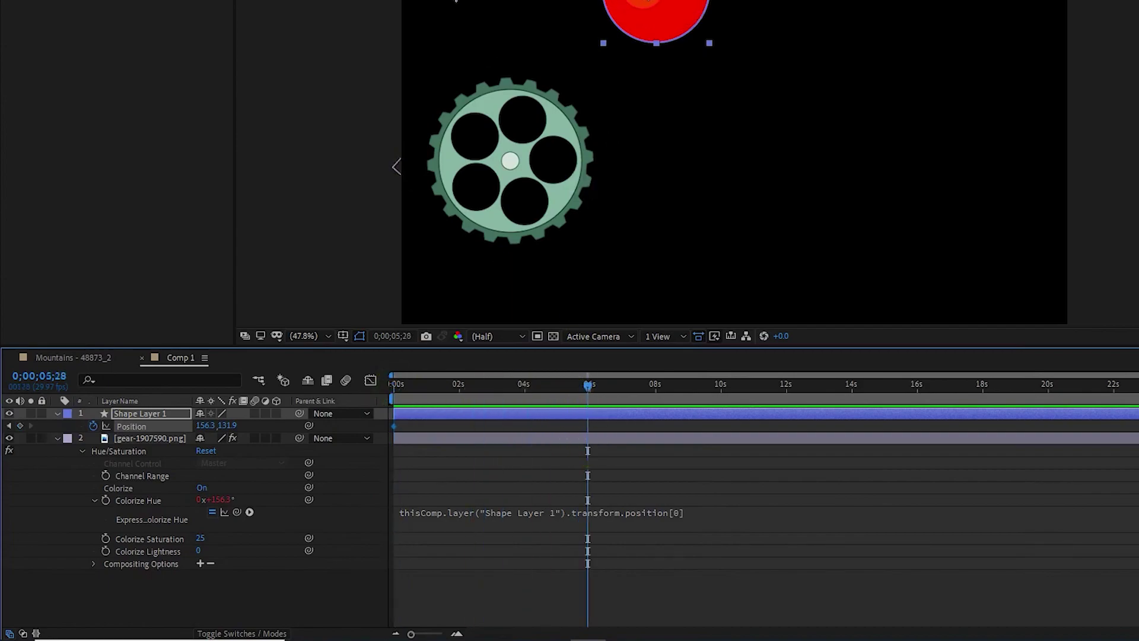
drag(702, 38, 1067, 325)
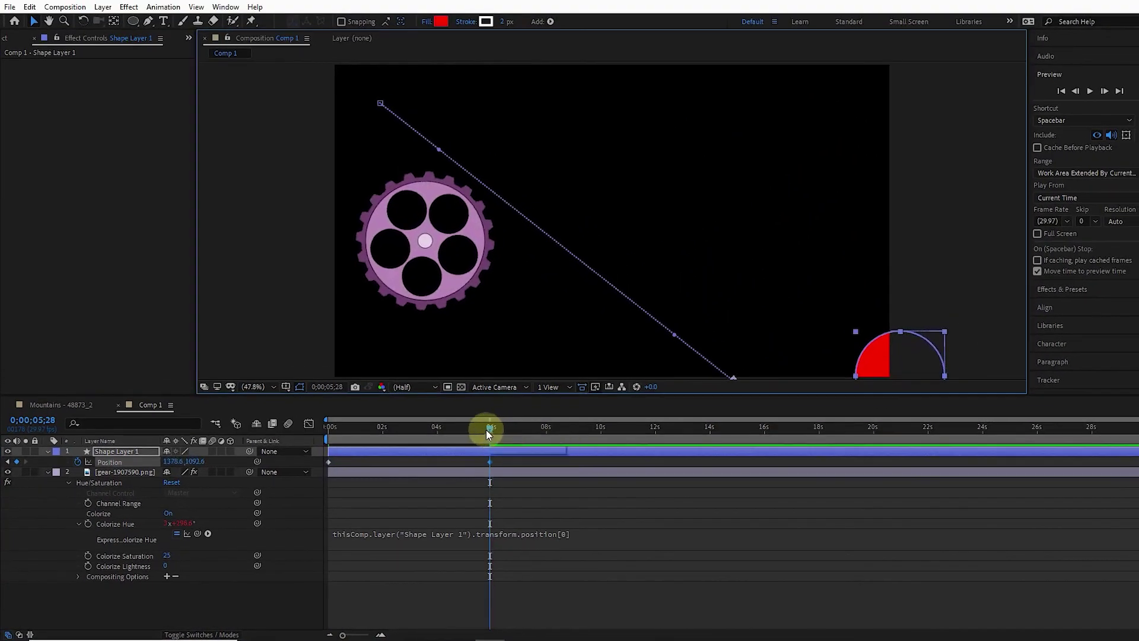
Play the animation from 0 s to watch the gear recolour, stop it, and select the gear layer
drag(486, 429, 257, 422)
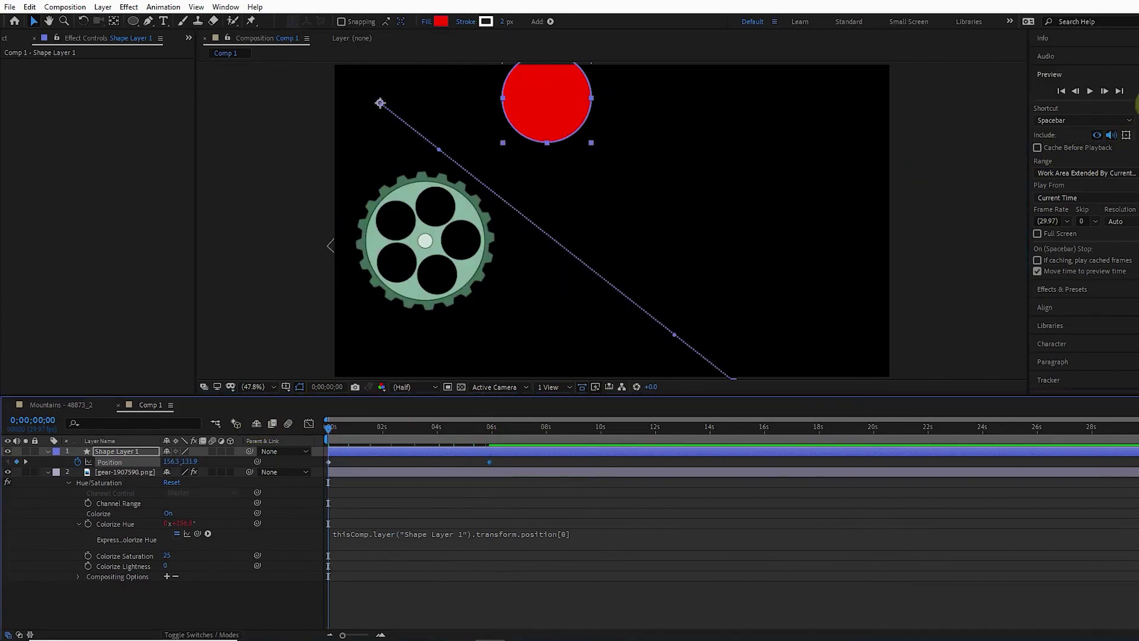
click(1090, 91)
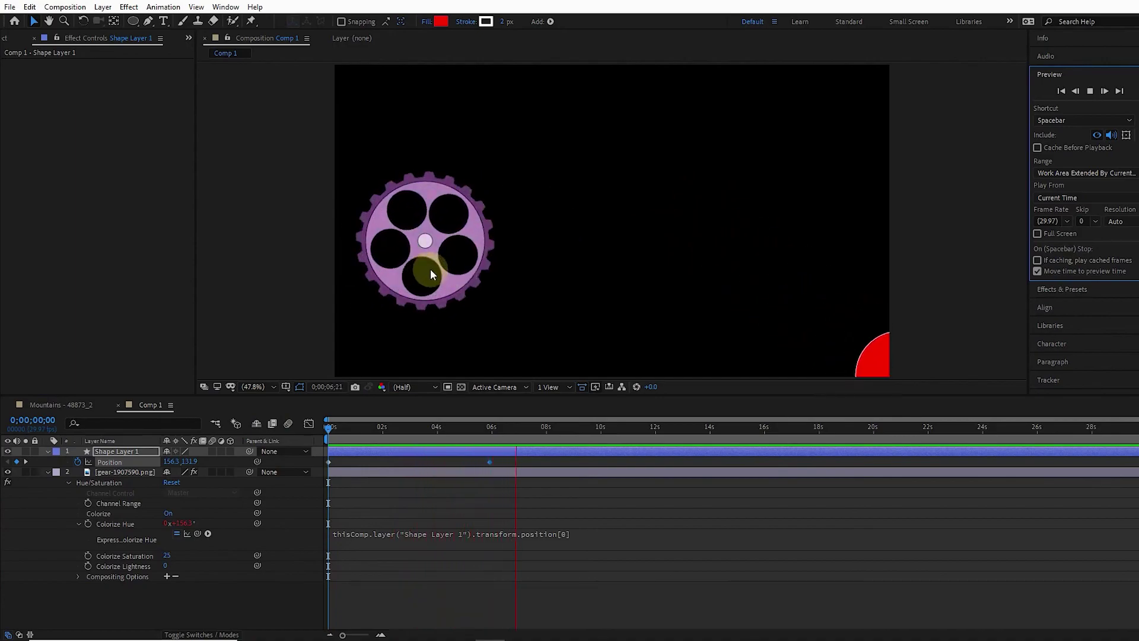
key(space)
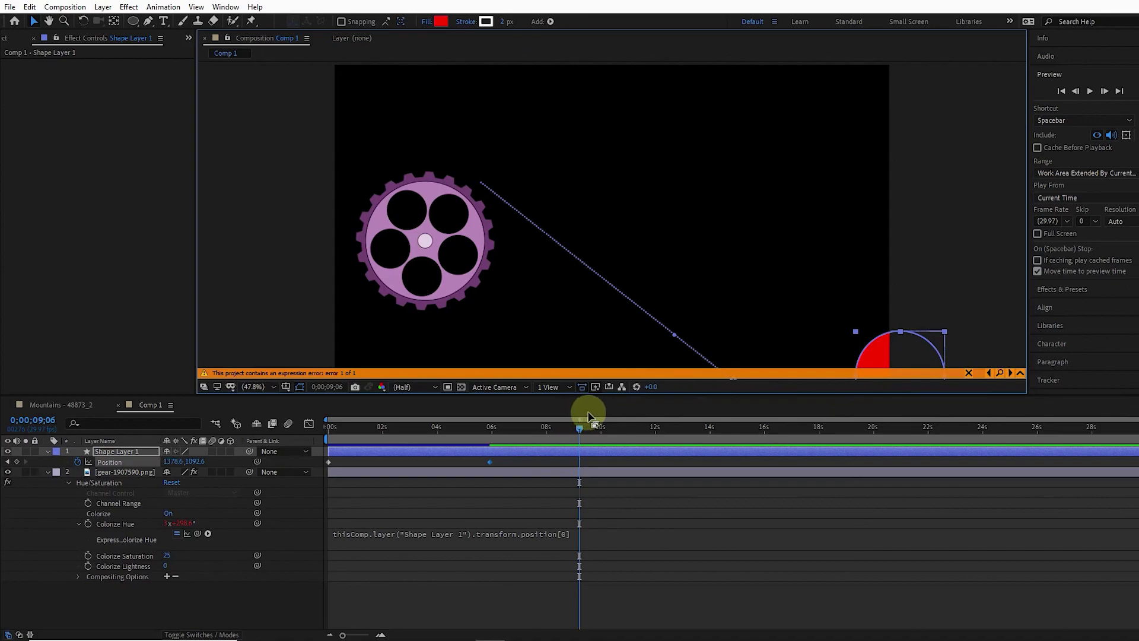
click(601, 499)
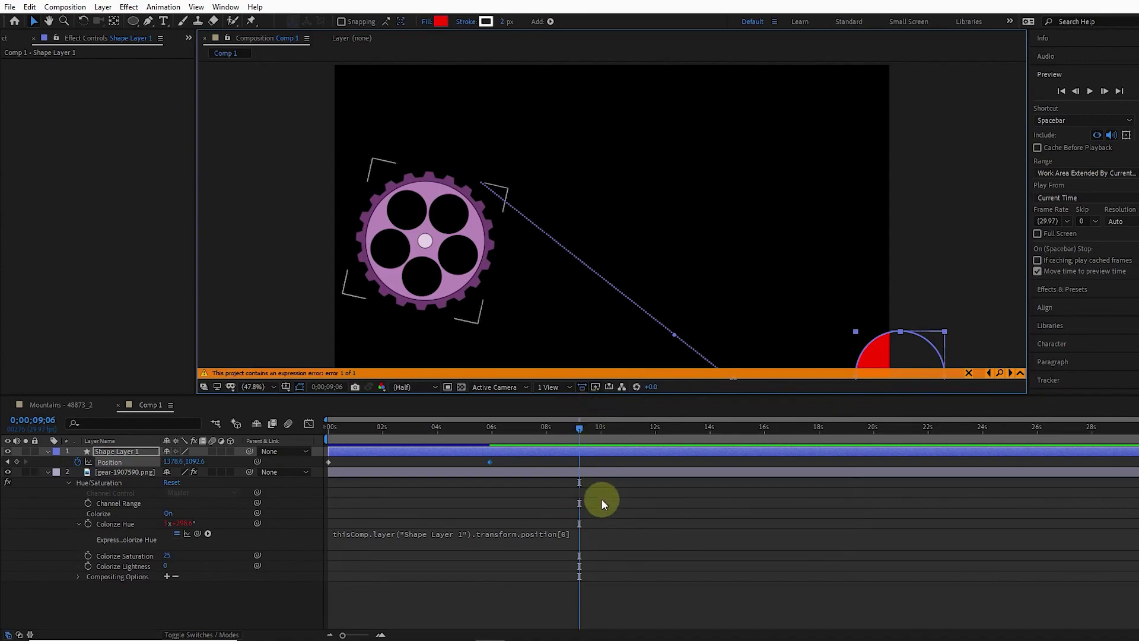